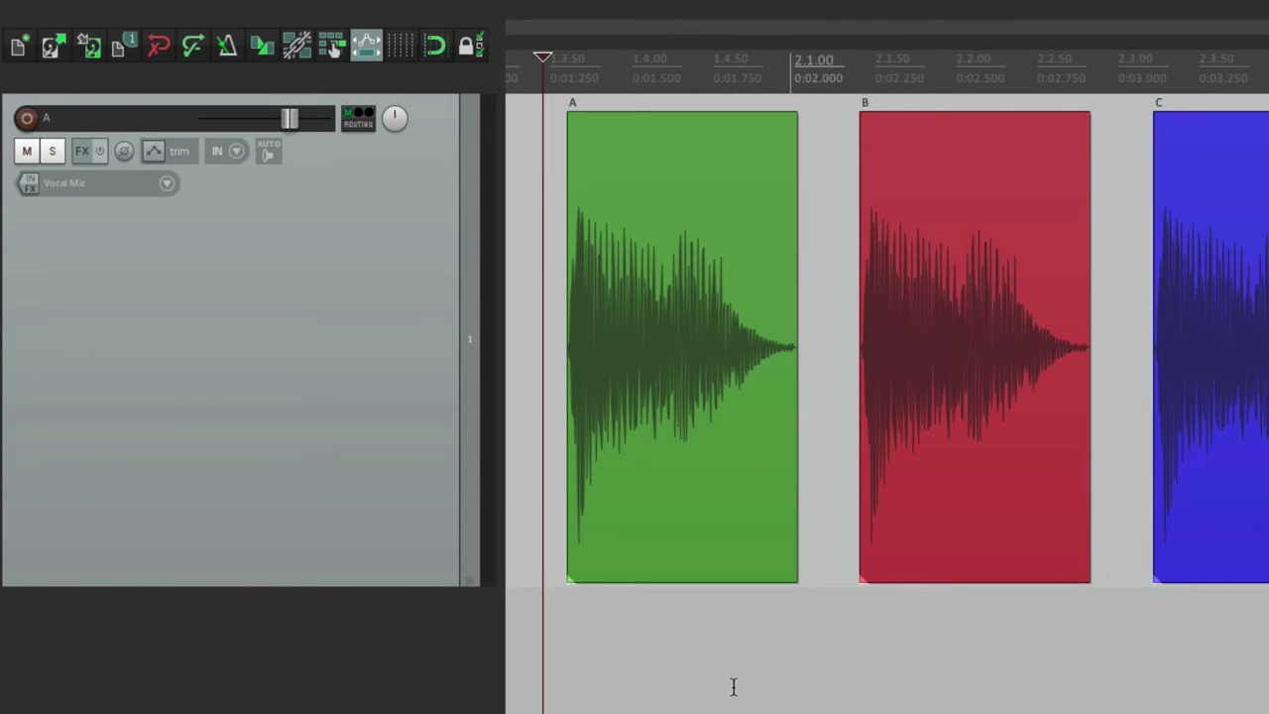
Review the available ripple editing modes and check which one is currently set.
mouse_move(628, 6)
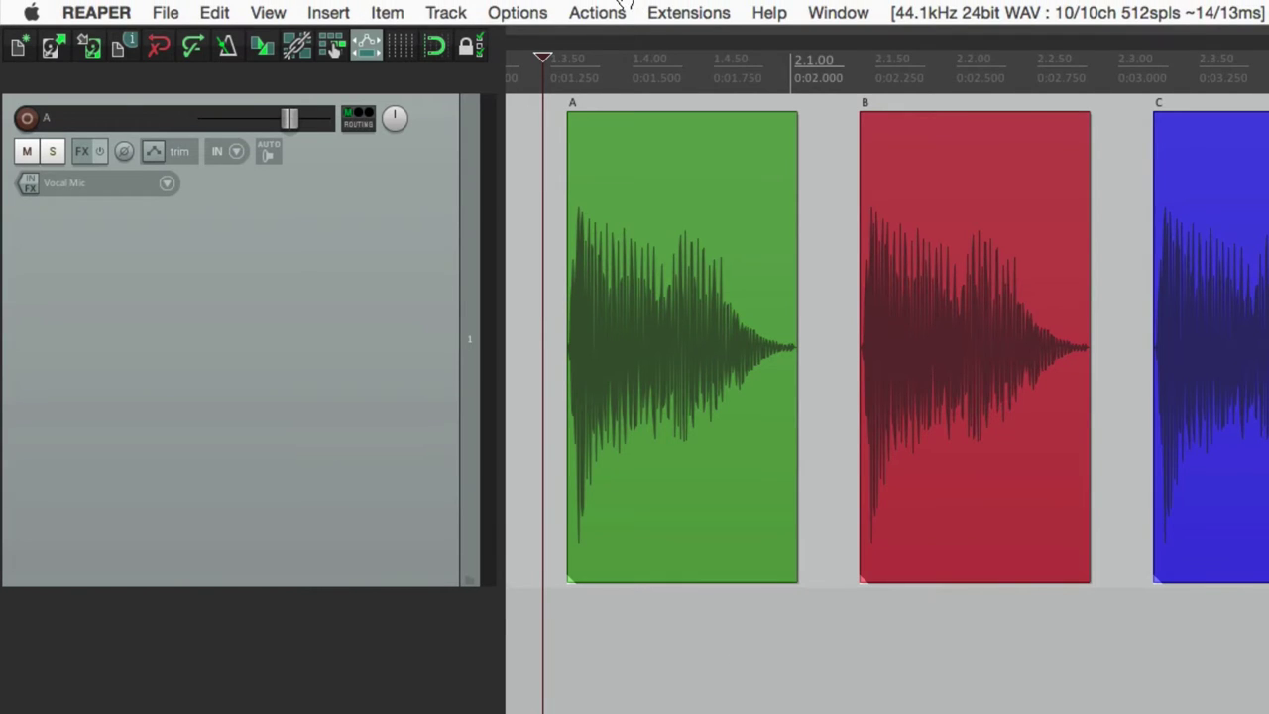
click(516, 12)
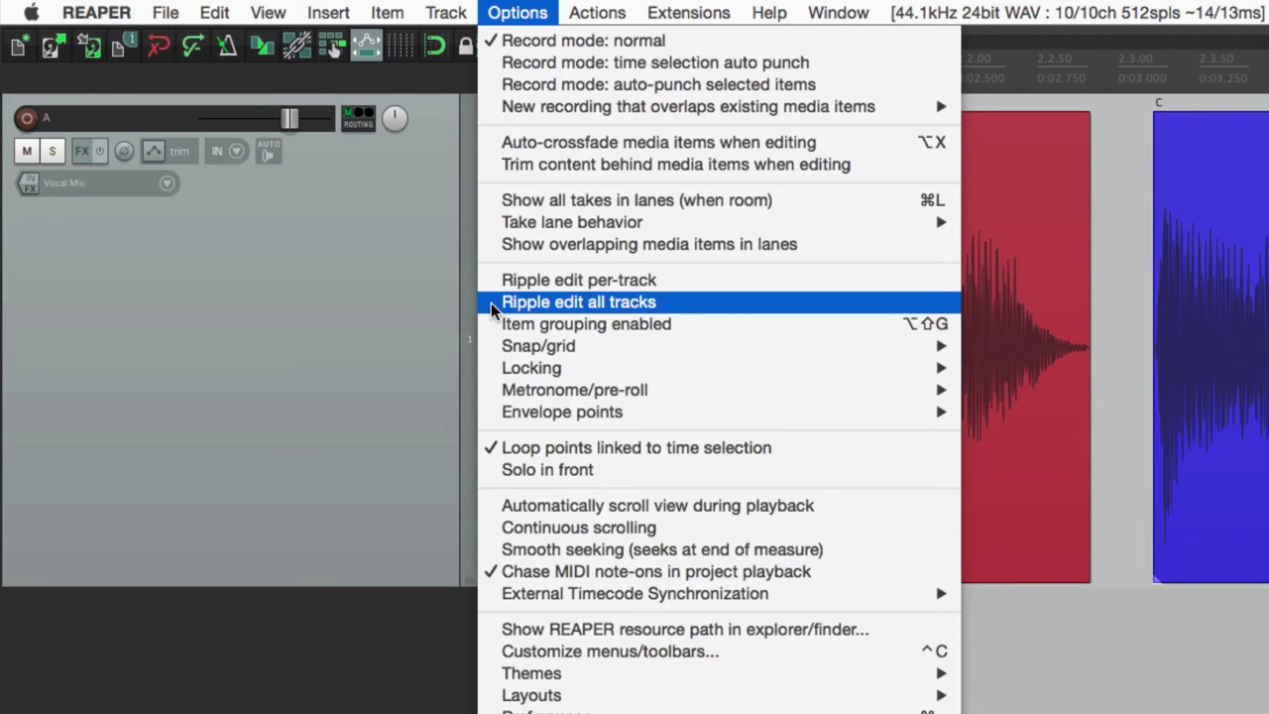
click(386, 651)
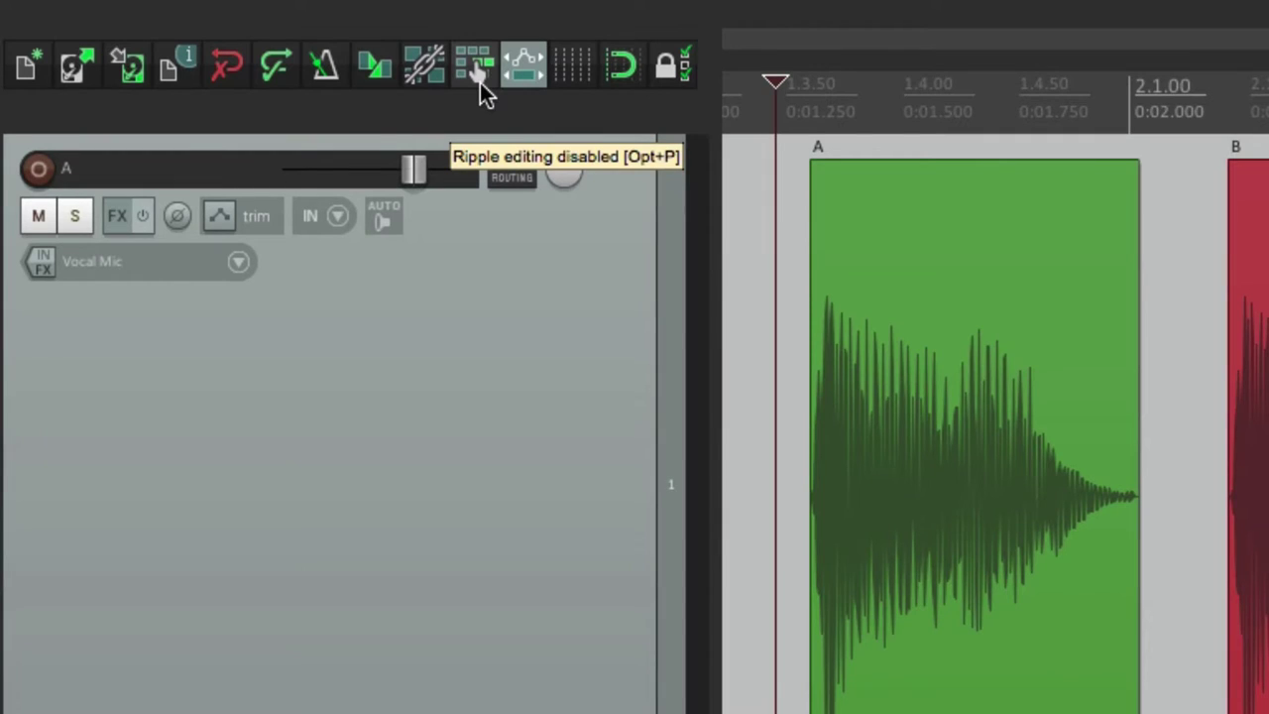
click(480, 82)
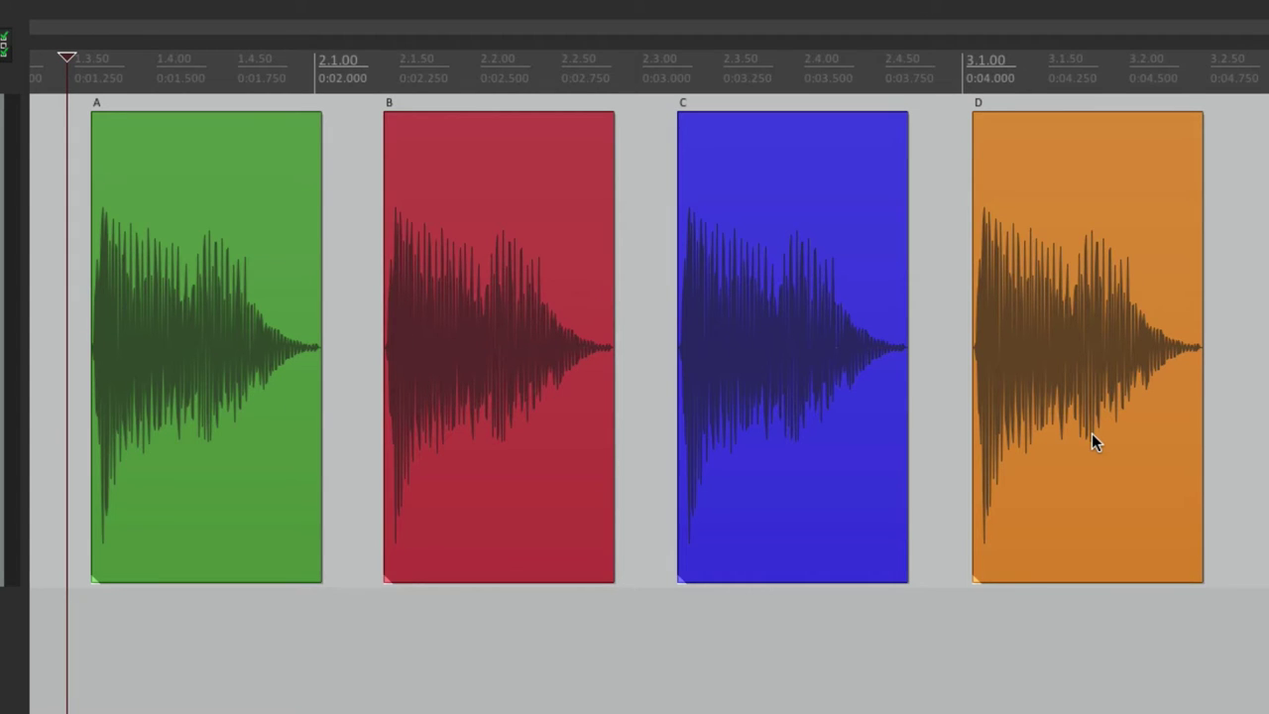
Try pasting a copy of item B into the gap between C and D with ripple editing off.
click(510, 267)
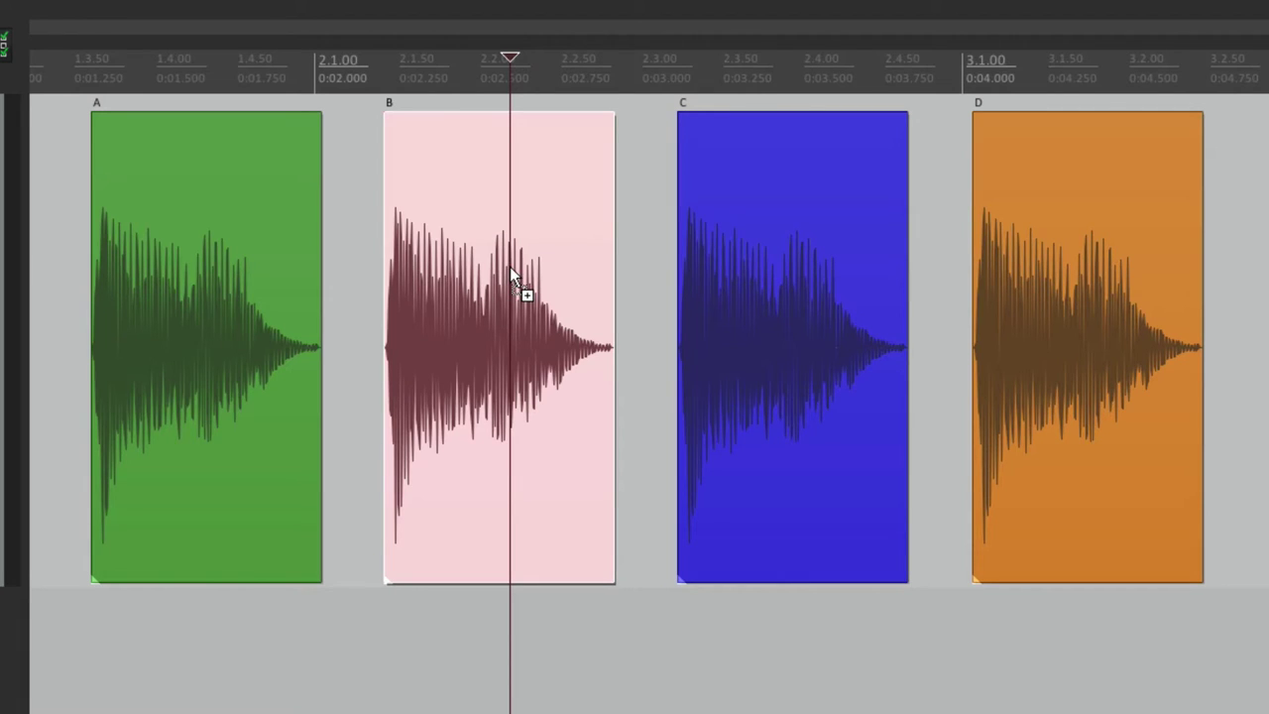
click(930, 251)
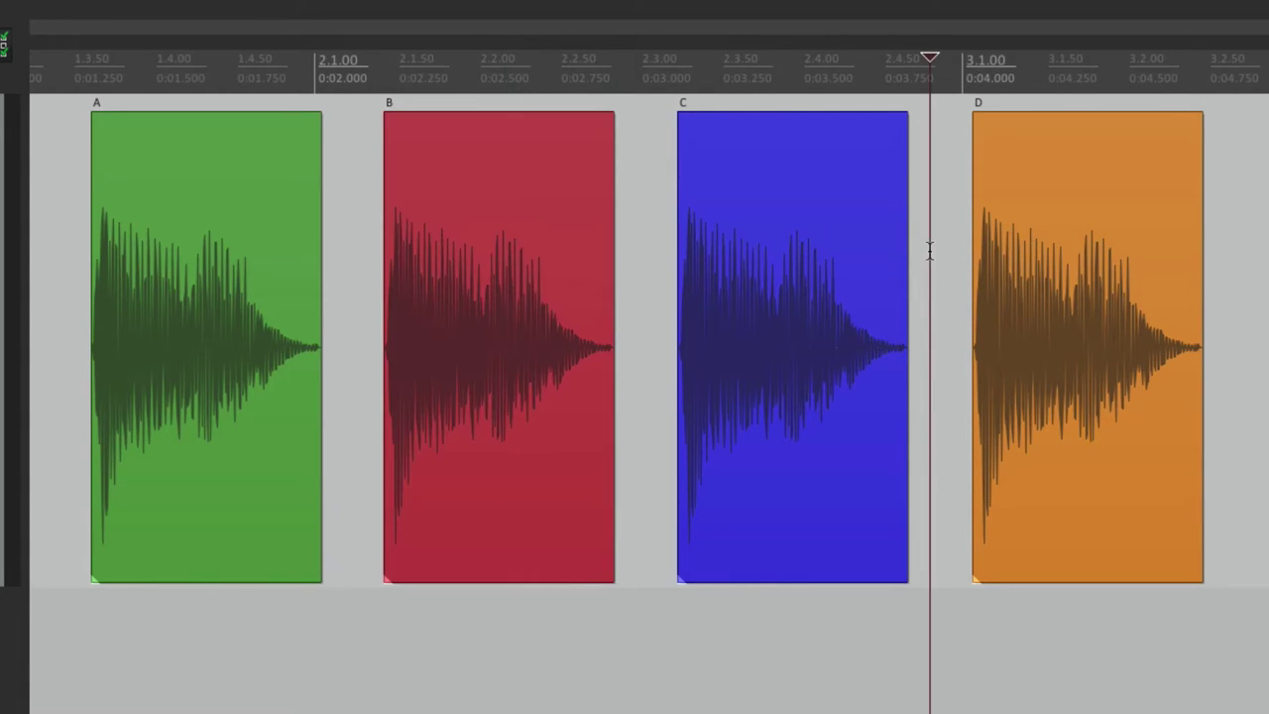
key(ctrl+v)
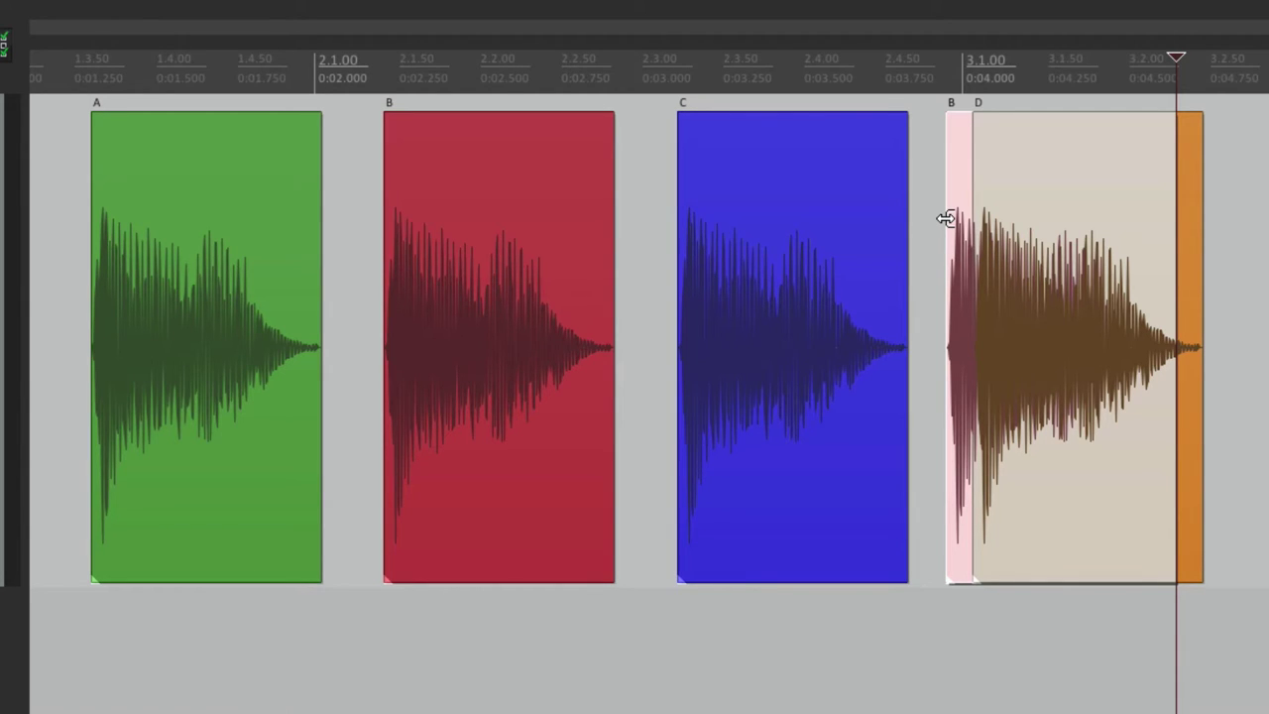
drag(946, 218, 945, 218)
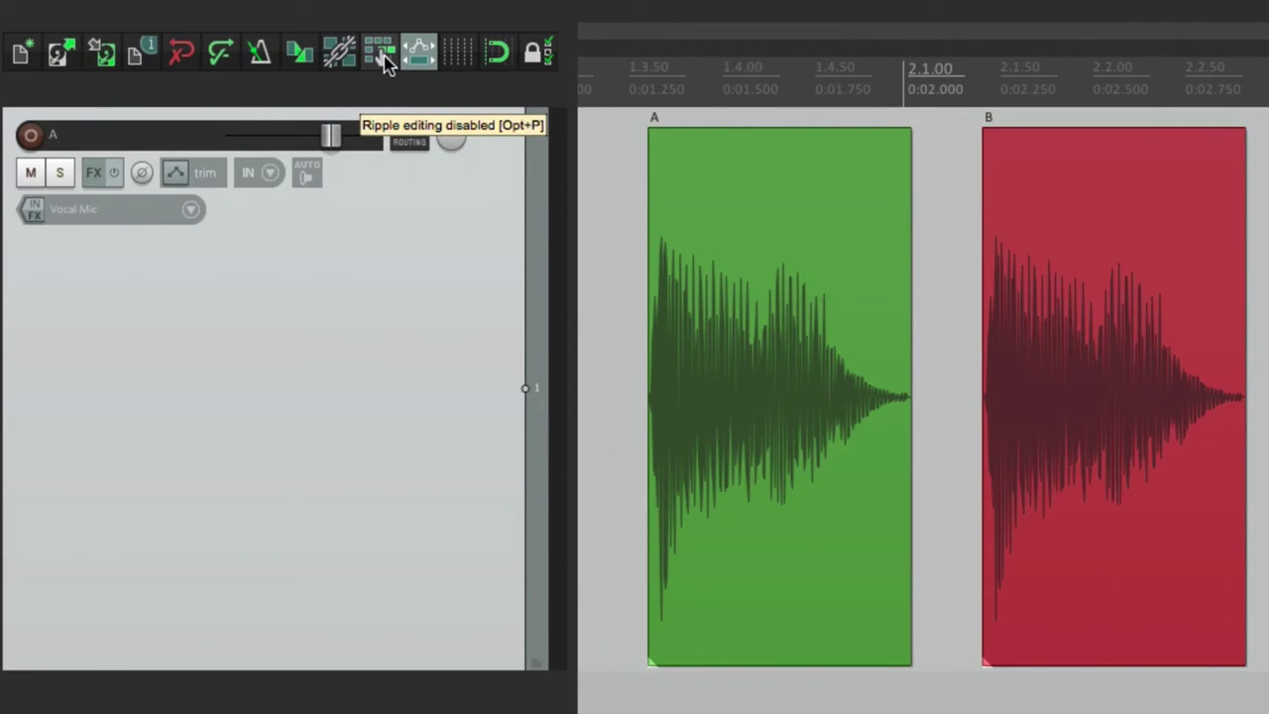
Turn on ripple editing and paste a copy of item B into the gap between C and D.
click(383, 58)
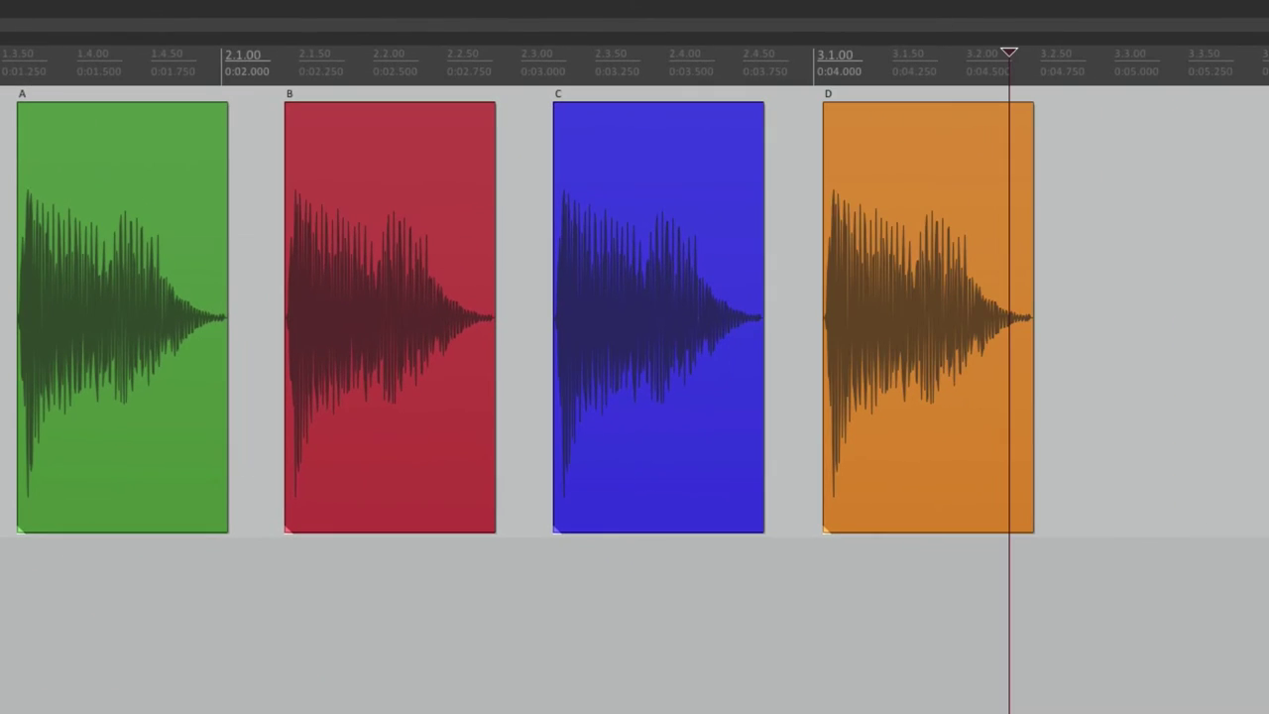
click(371, 243)
click(794, 213)
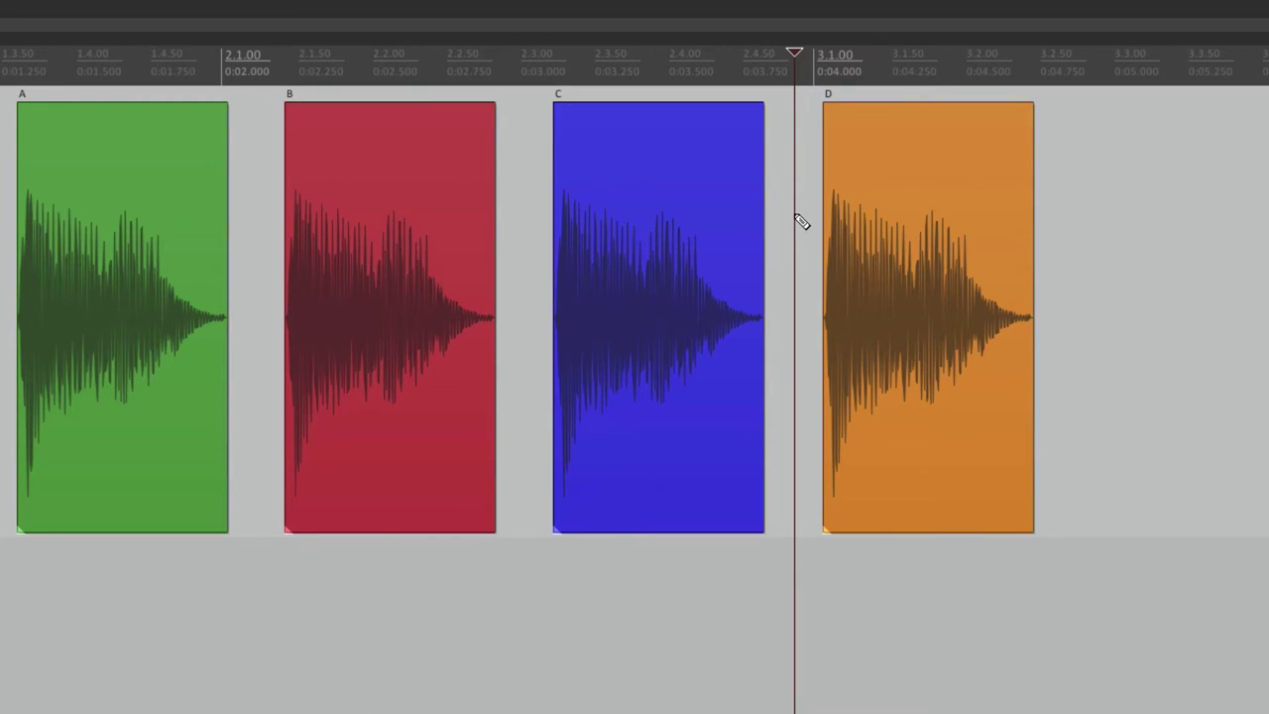
key(ctrl+v)
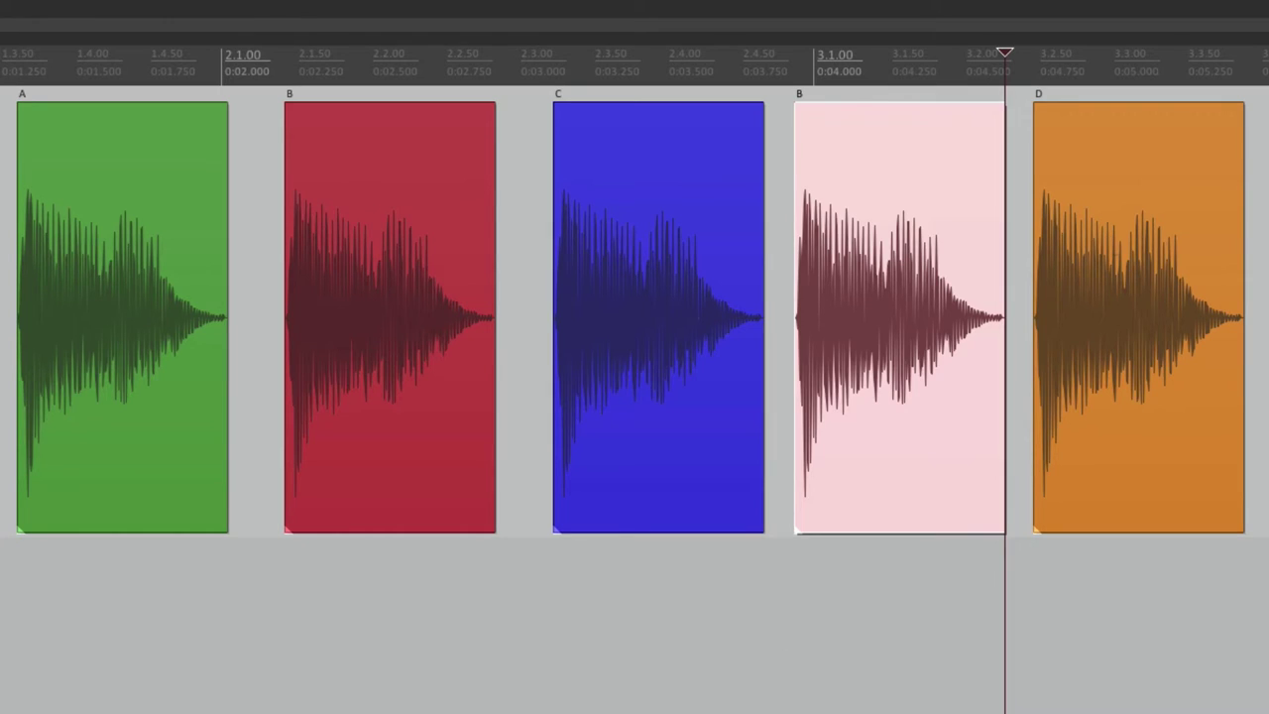
Delete the pasted copy of item B between C and D.
click(942, 327)
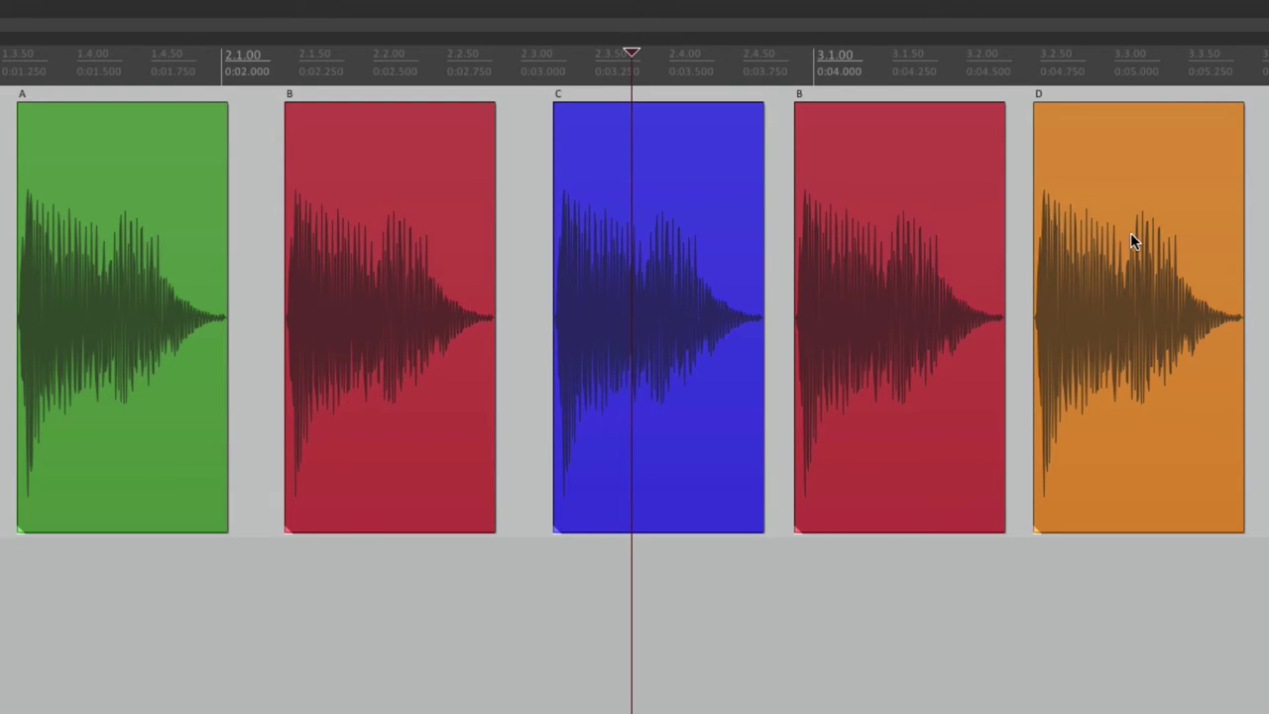
click(872, 190)
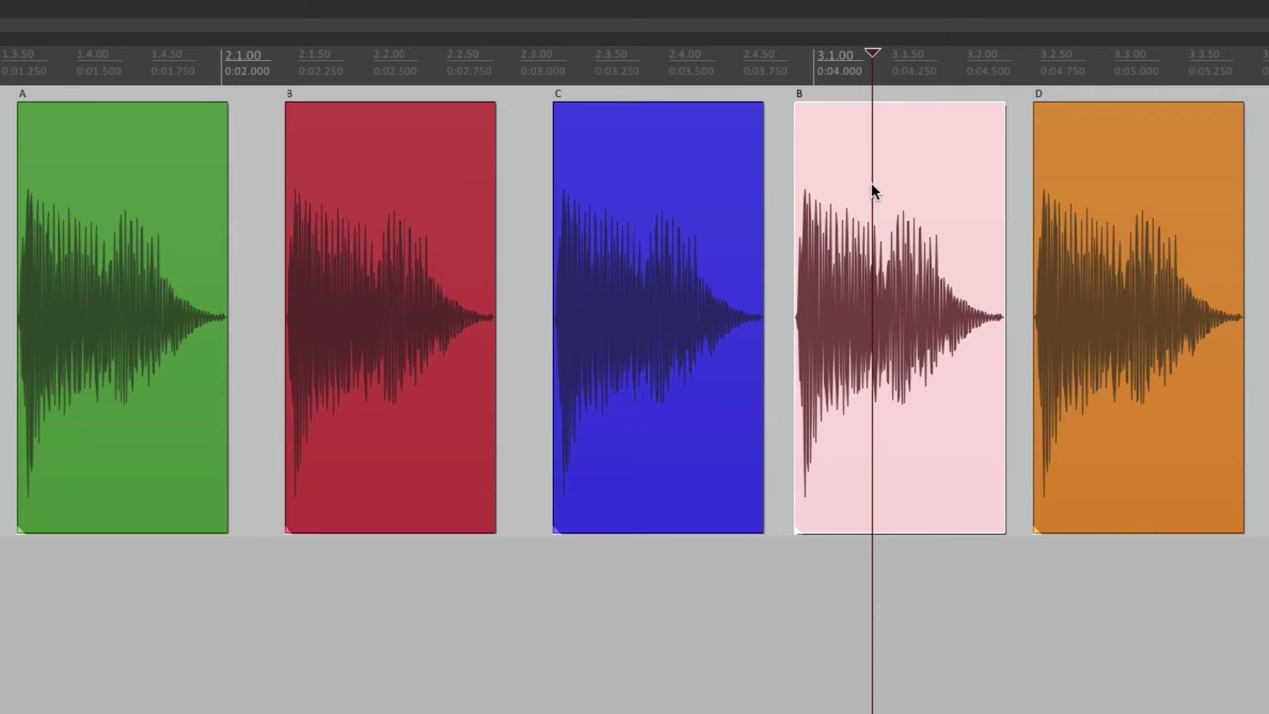
key(Delete)
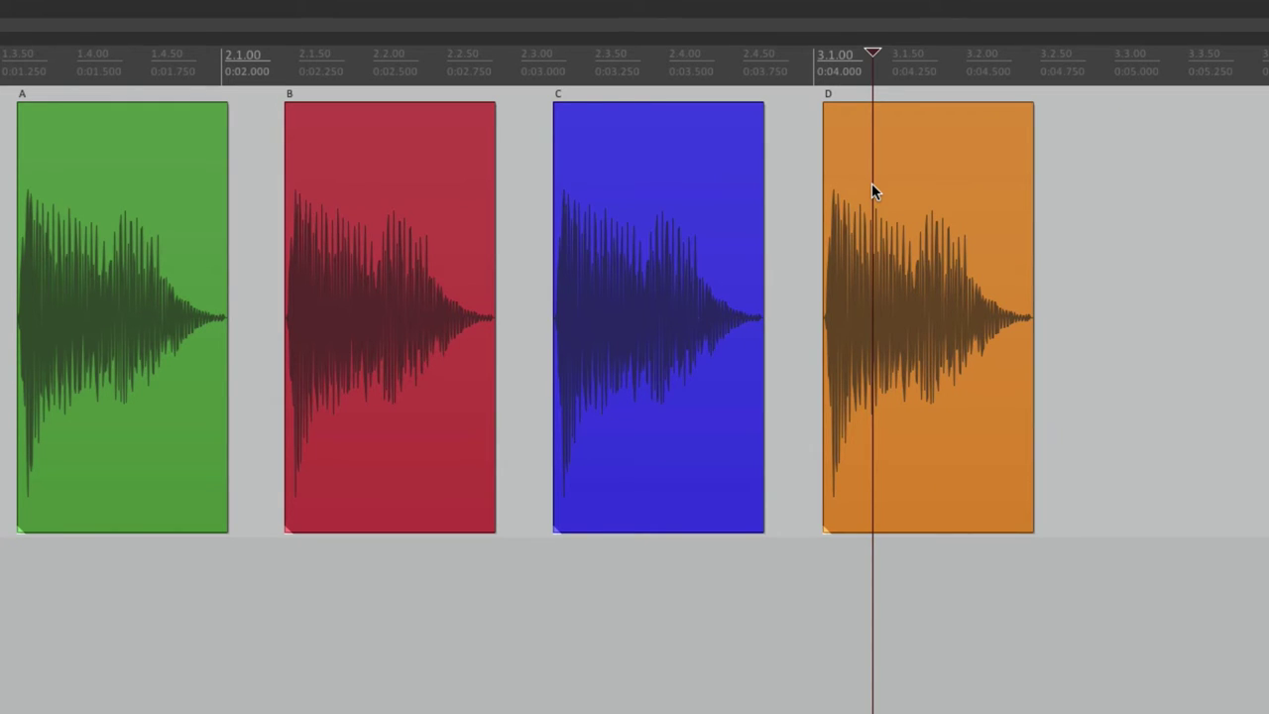
Delete item C and undo the deletion.
click(651, 192)
key(Delete)
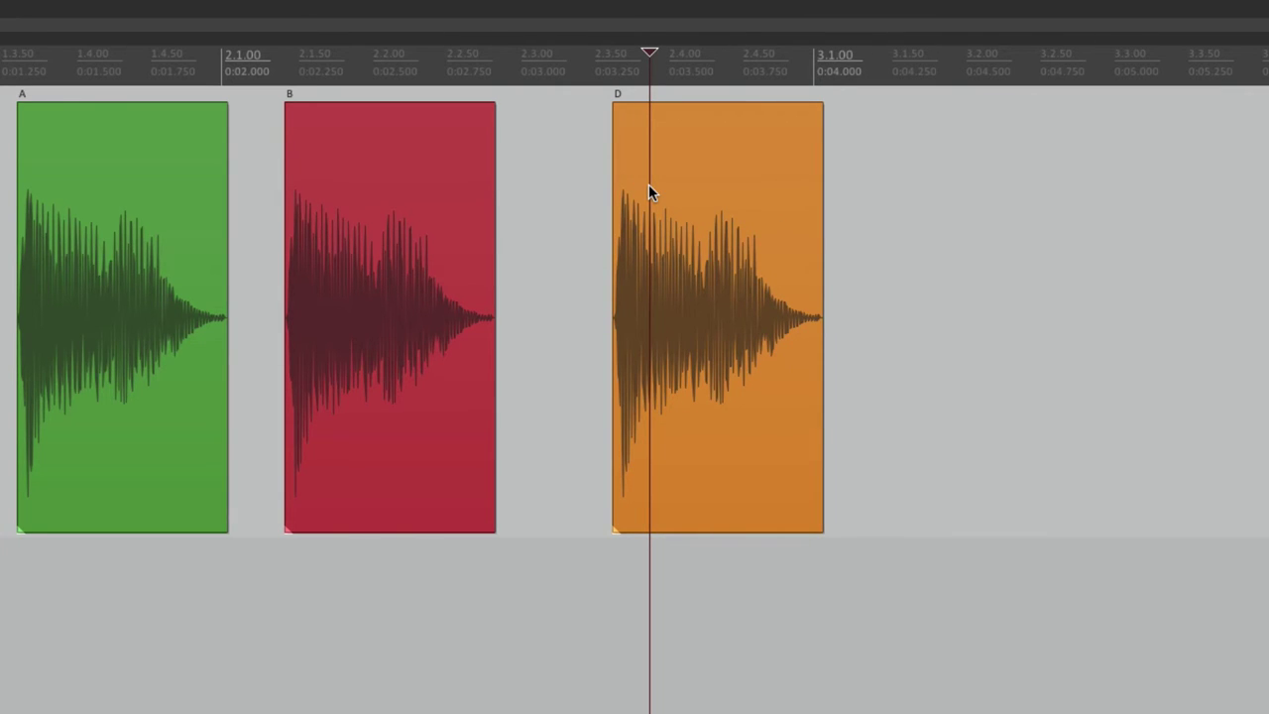
key(ctrl+z)
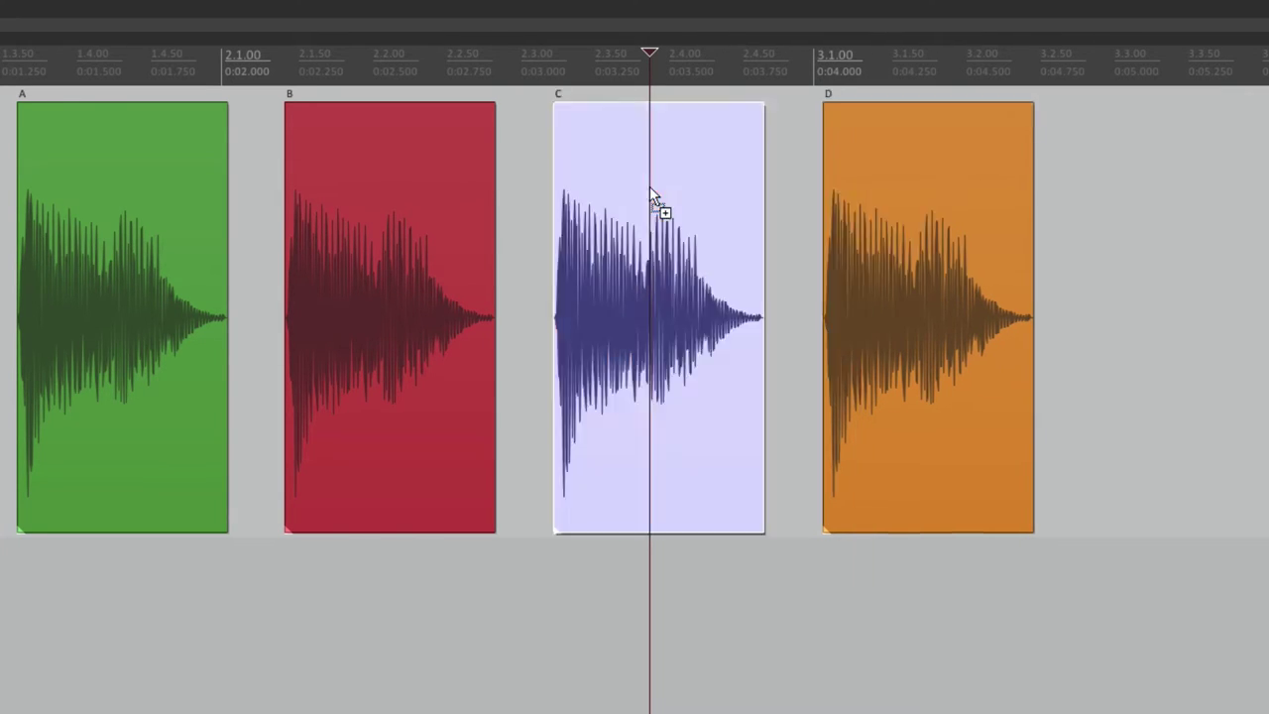
click(531, 188)
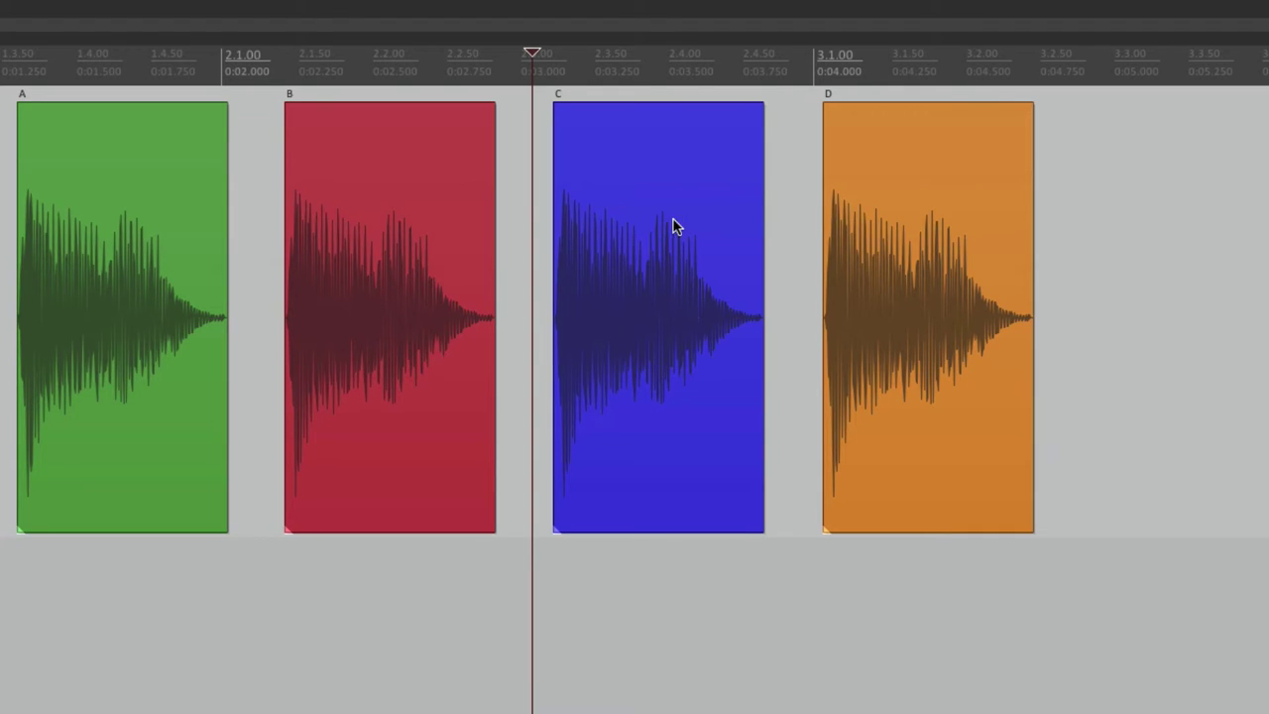
Move items C, B and A slightly later on the timeline, one after another, with ripple editing on.
mouse_move(650, 220)
mouse_down()
mouse_move(774, 220)
mouse_move(664, 220)
mouse_up()
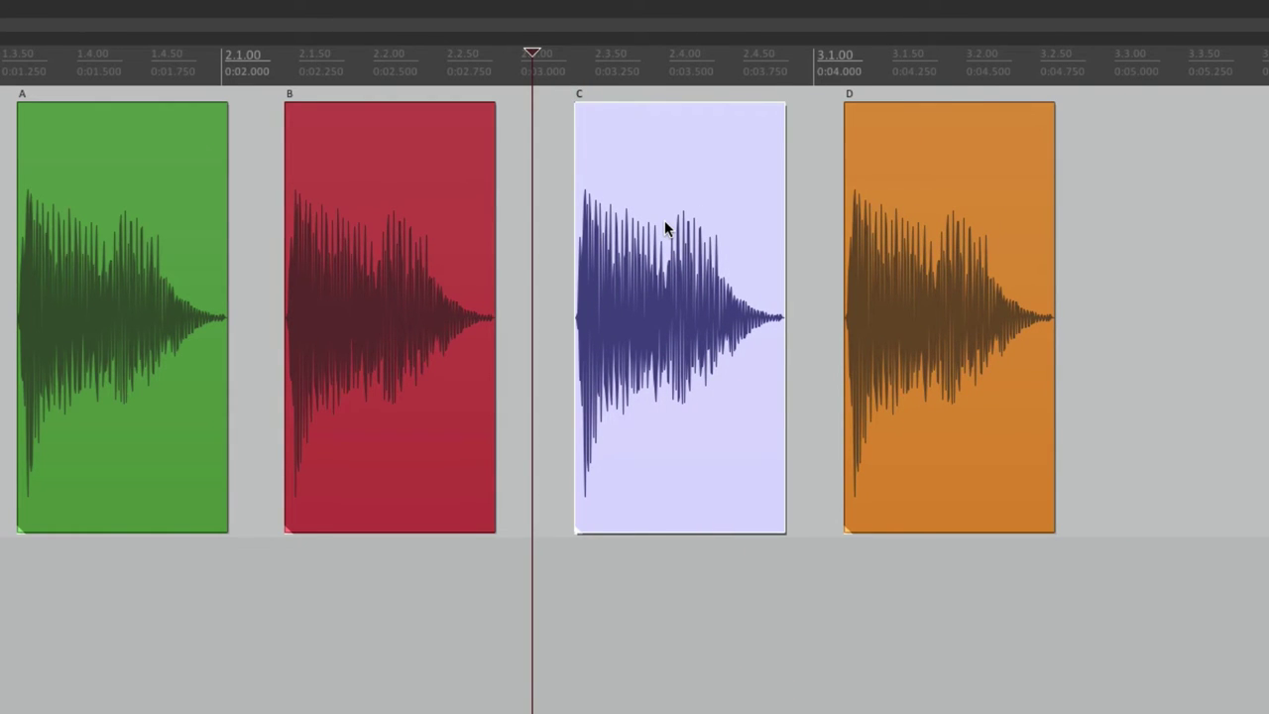
click(388, 238)
mouse_move(402, 222)
mouse_down()
mouse_move(651, 222)
mouse_move(401, 222)
mouse_up()
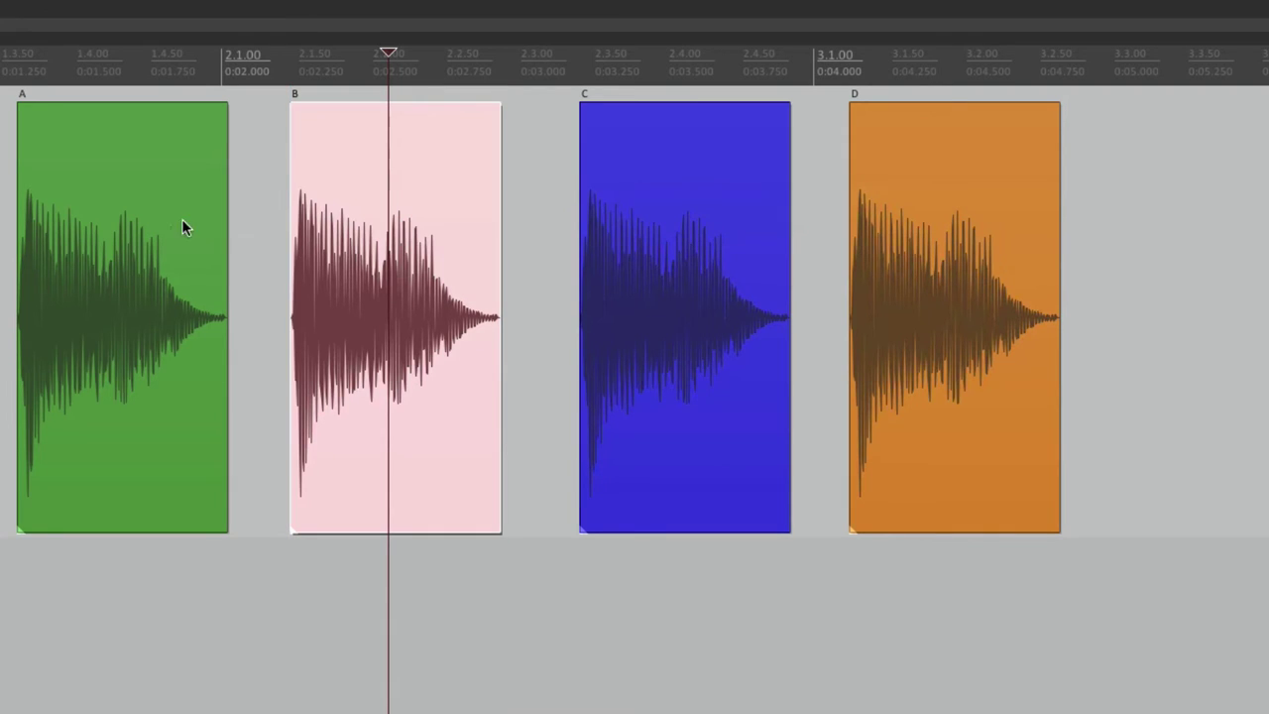
drag(135, 206, 191, 240)
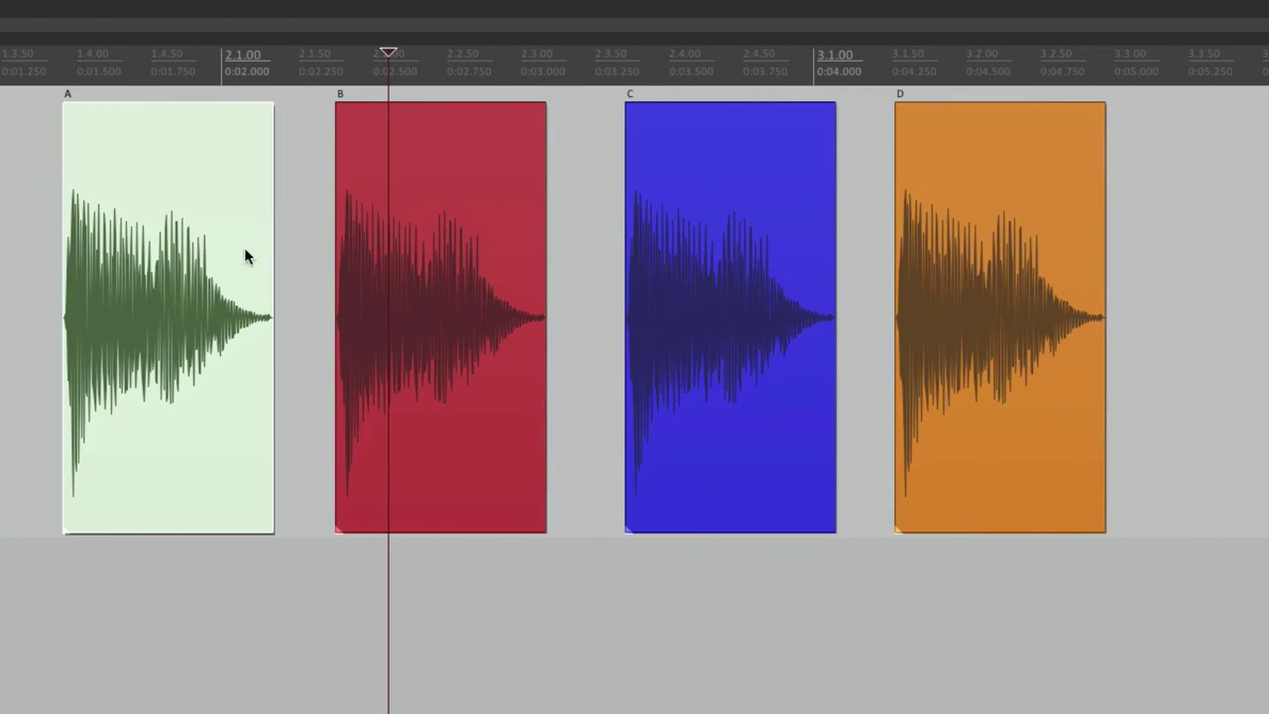
click(315, 260)
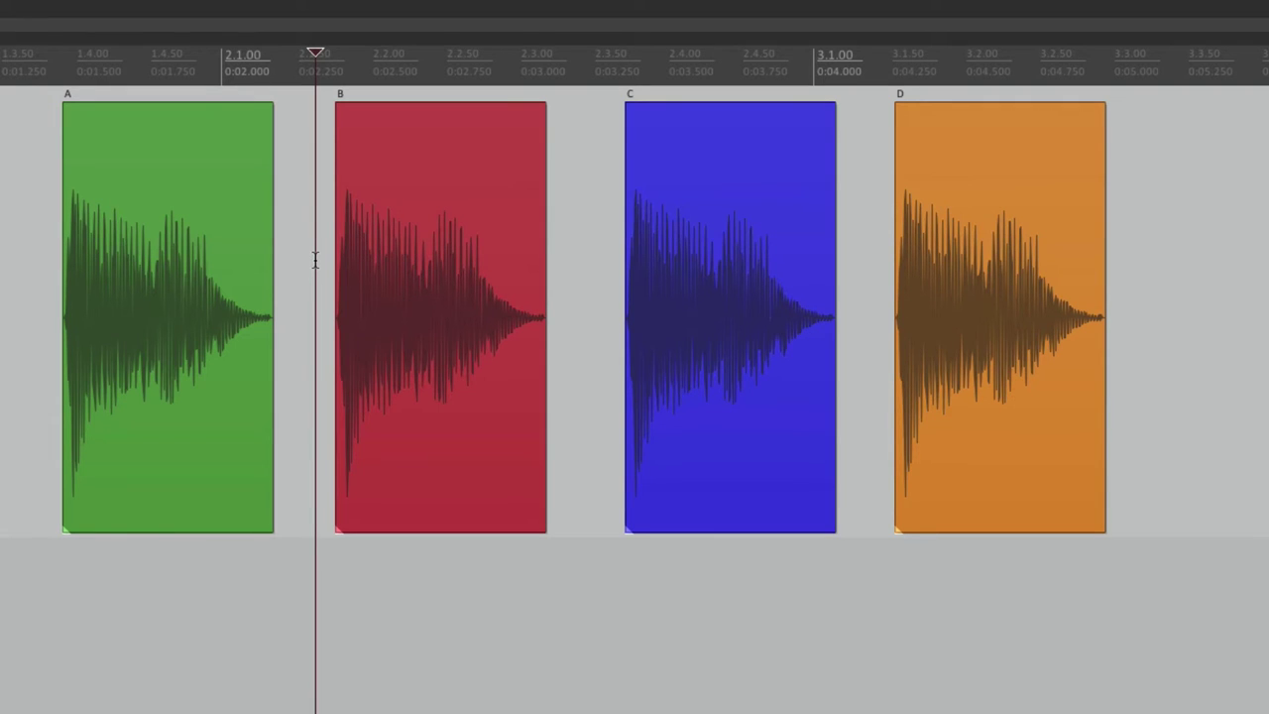
Close the gaps by moving items B, C and D earlier so each one butts against the item before it.
drag(377, 199, 332, 233)
drag(595, 228, 517, 227)
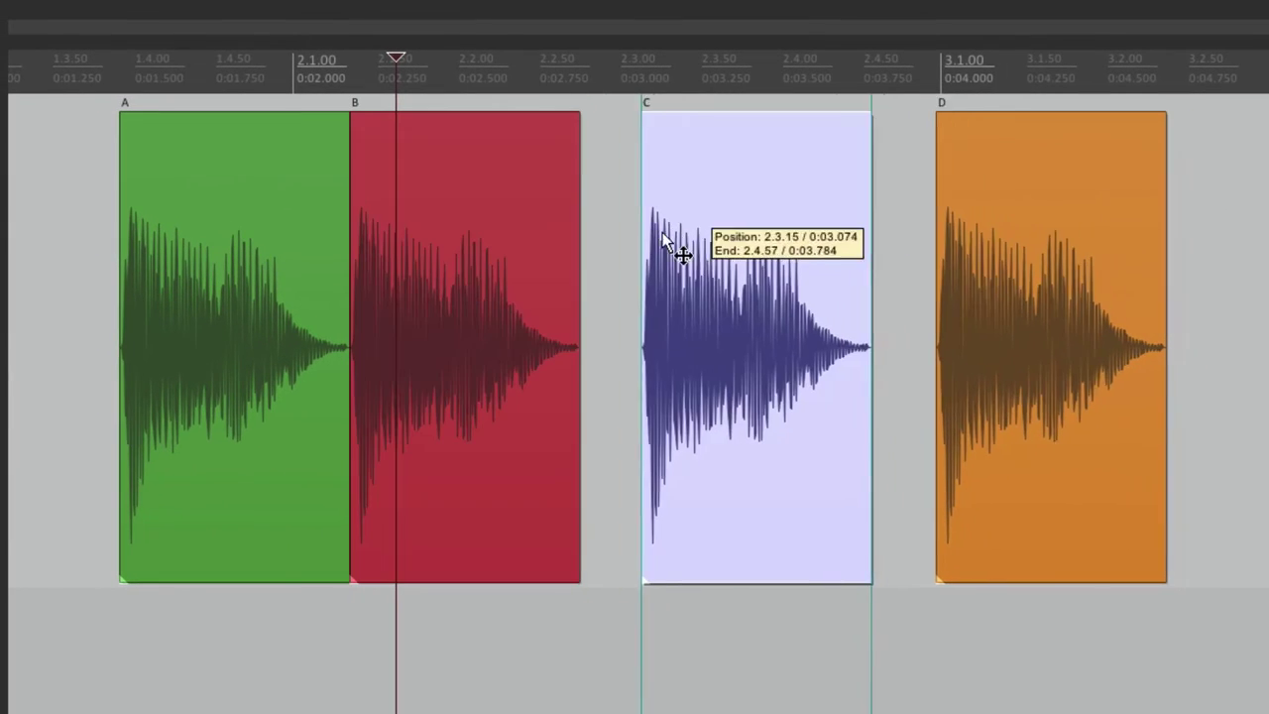
drag(900, 233, 861, 269)
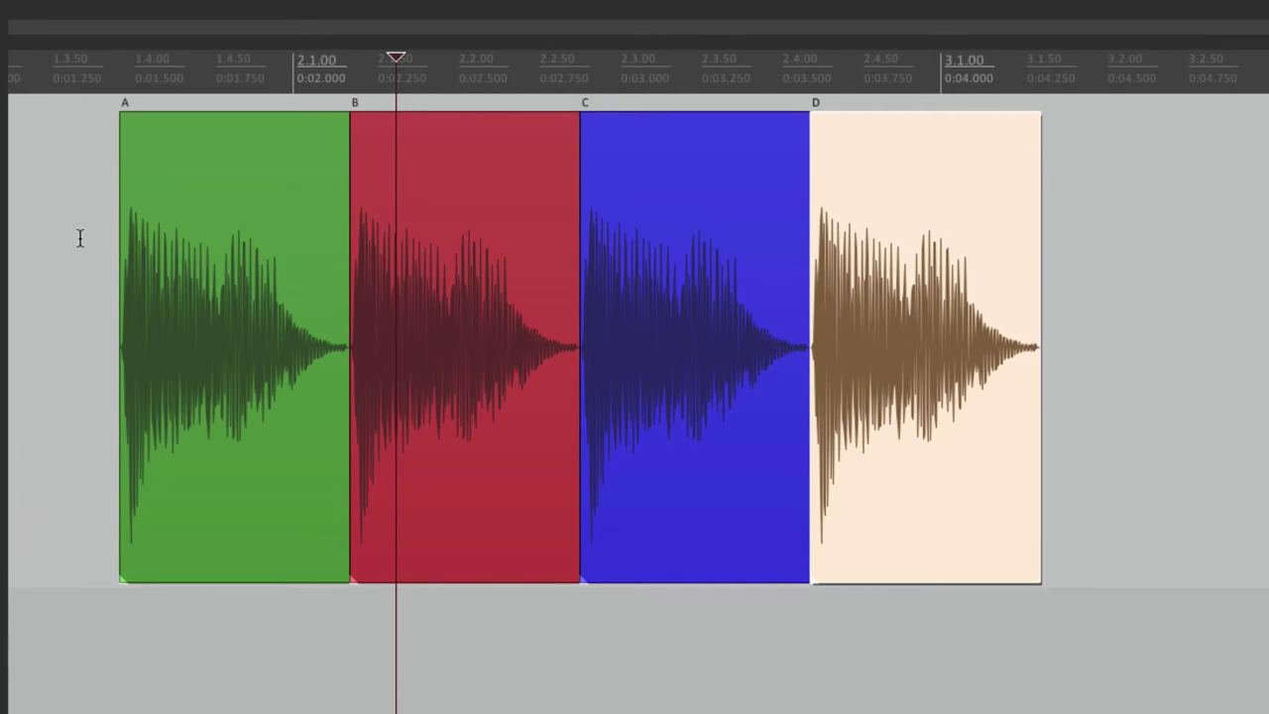
click(63, 260)
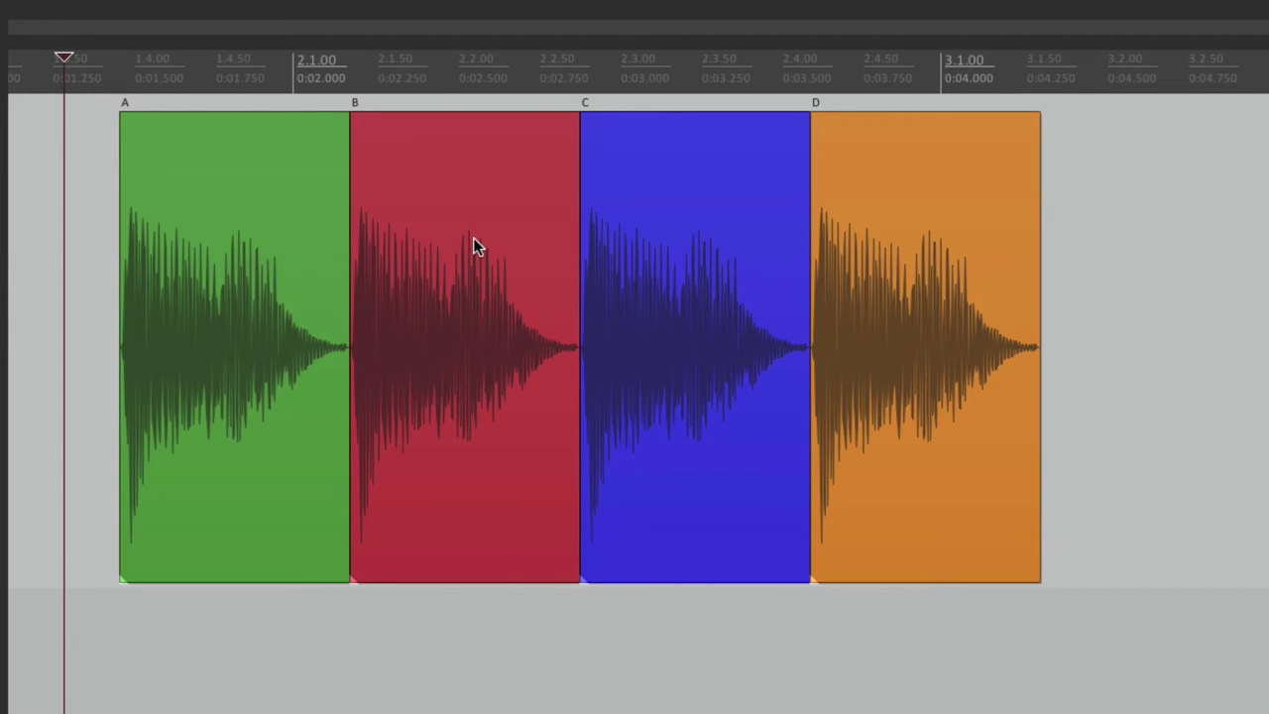
With ripple editing off, delete item B and move C and D together up to the end of A.
click(472, 209)
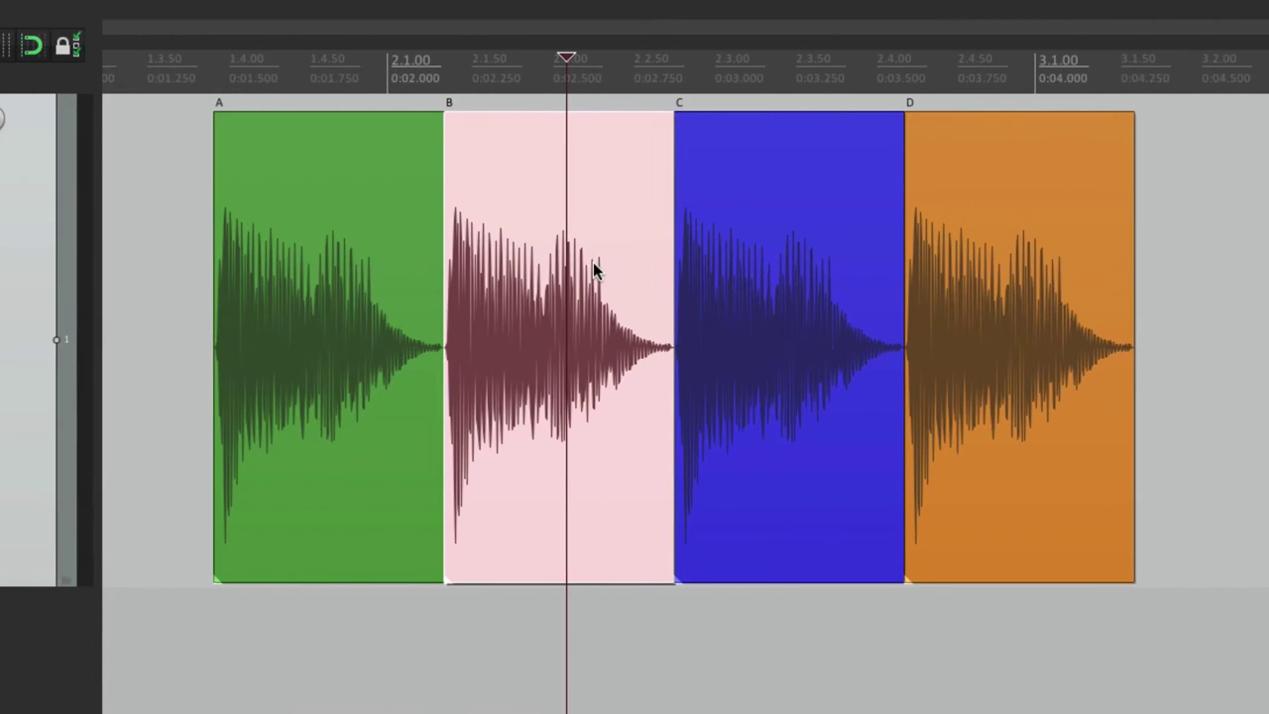
key(Delete)
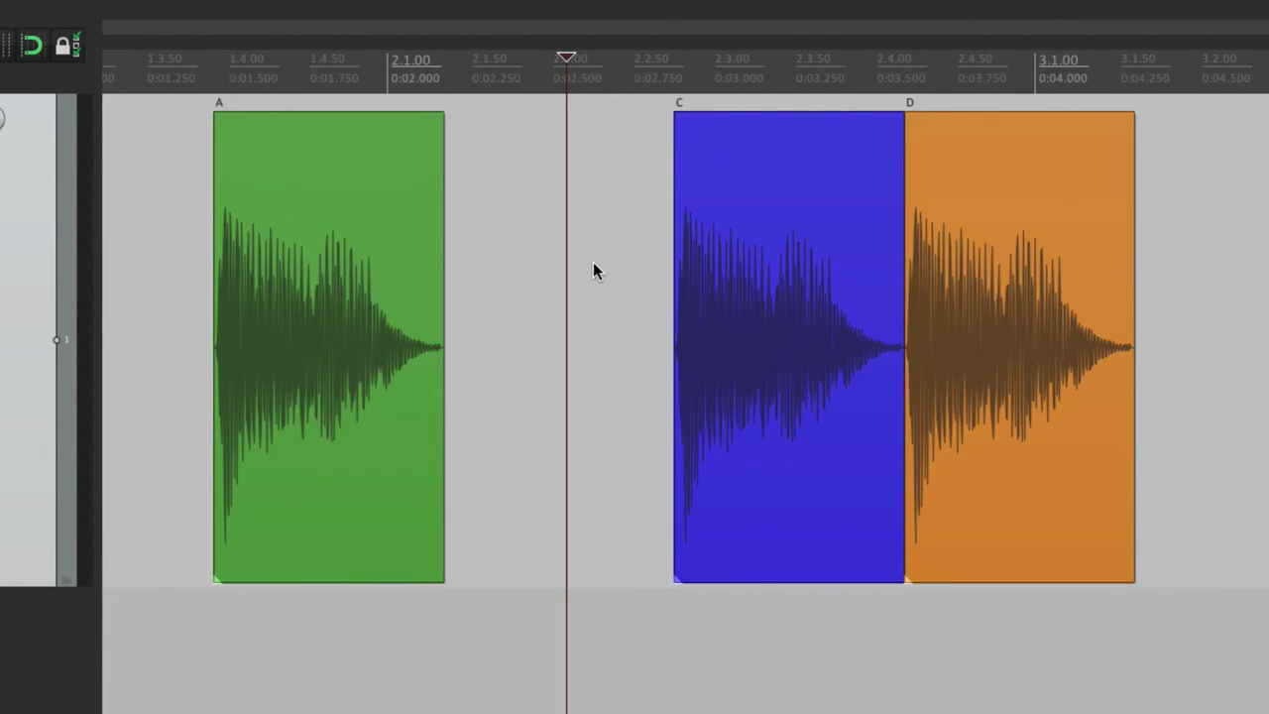
click(773, 232)
ctrl+click(942, 238)
drag(759, 207, 523, 224)
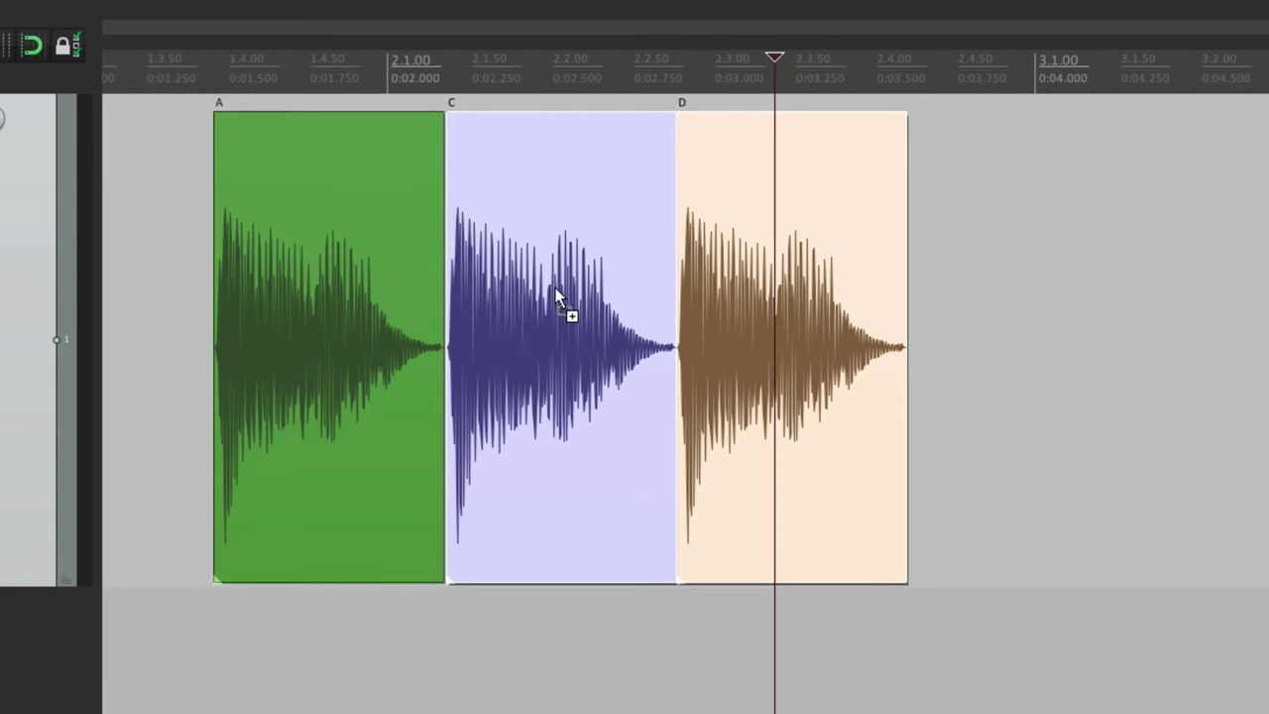
Undo the move of C and D and the deletion of item B.
key(ctrl+z)
key(ctrl+z)
key(ctrl+z)
key(ctrl+z)
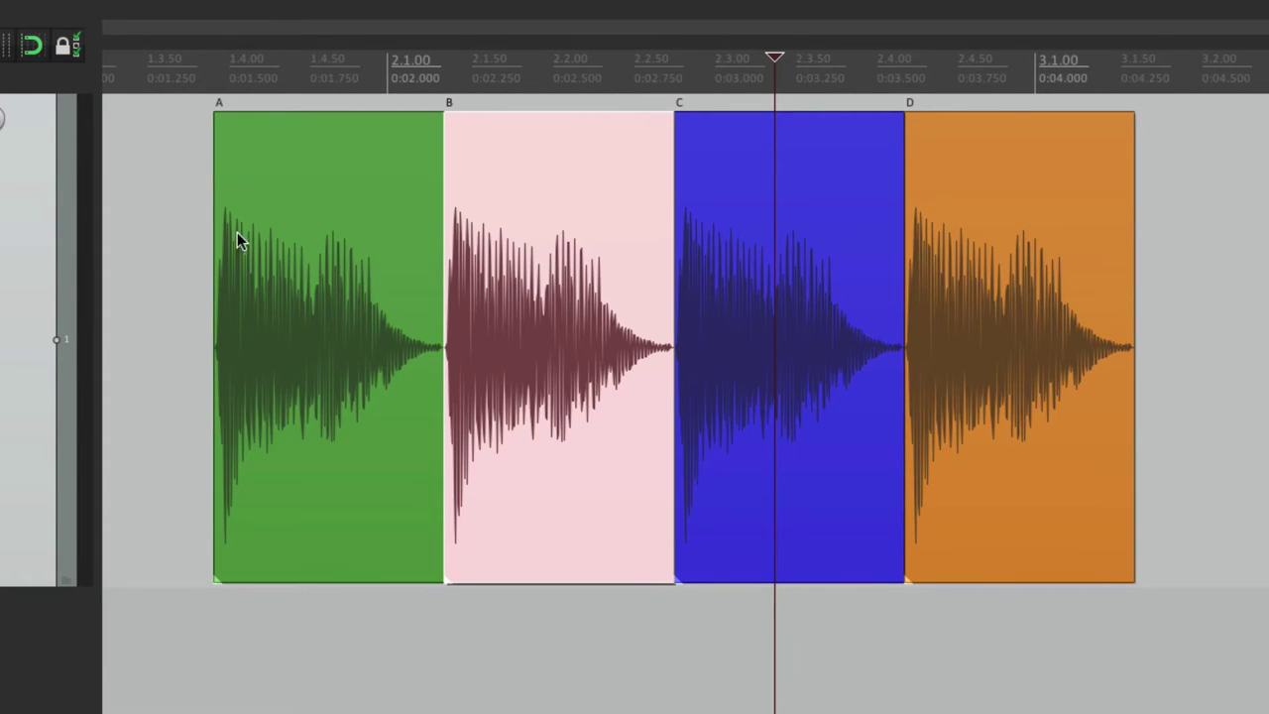
key(ctrl+z)
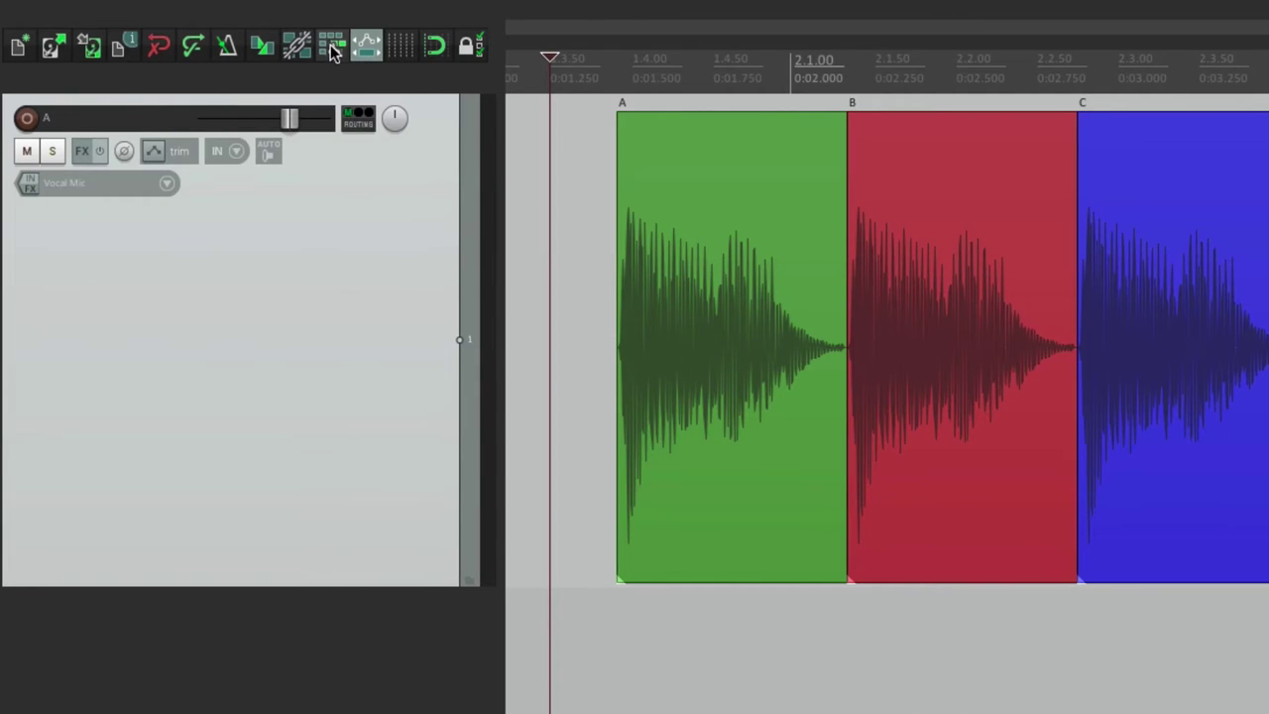
Turn ripple editing back on and delete item B.
click(332, 47)
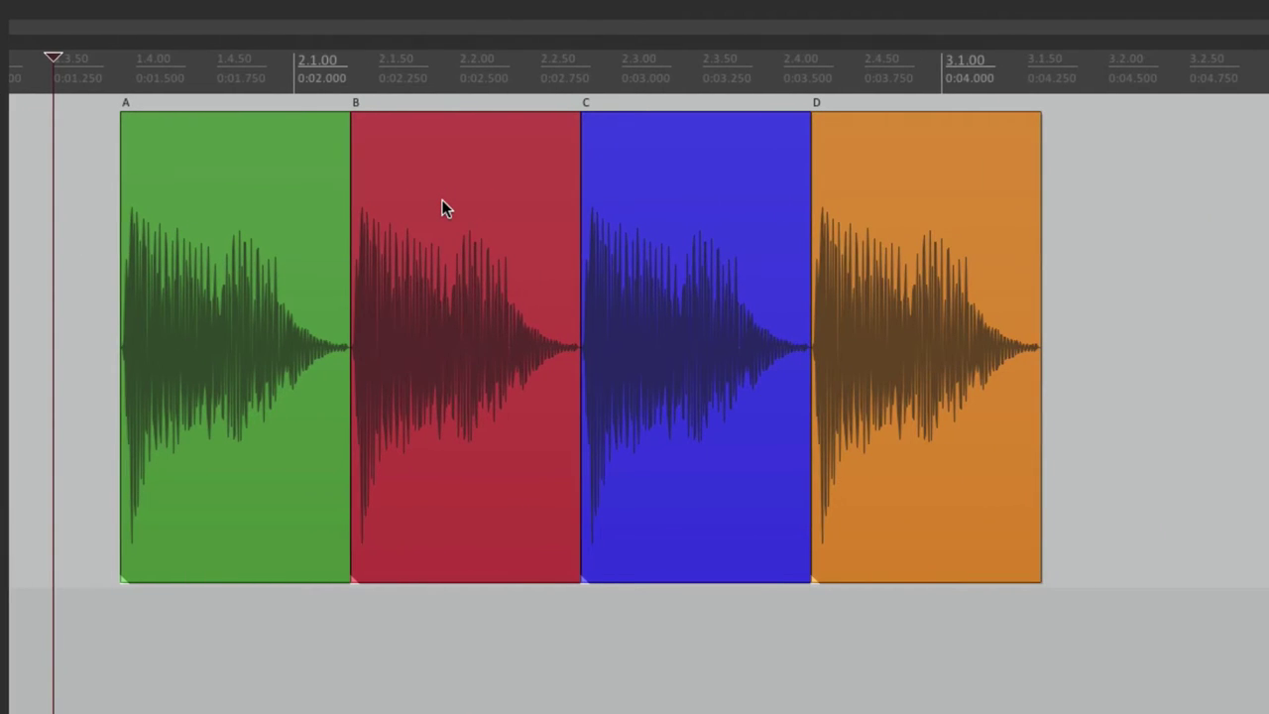
click(442, 209)
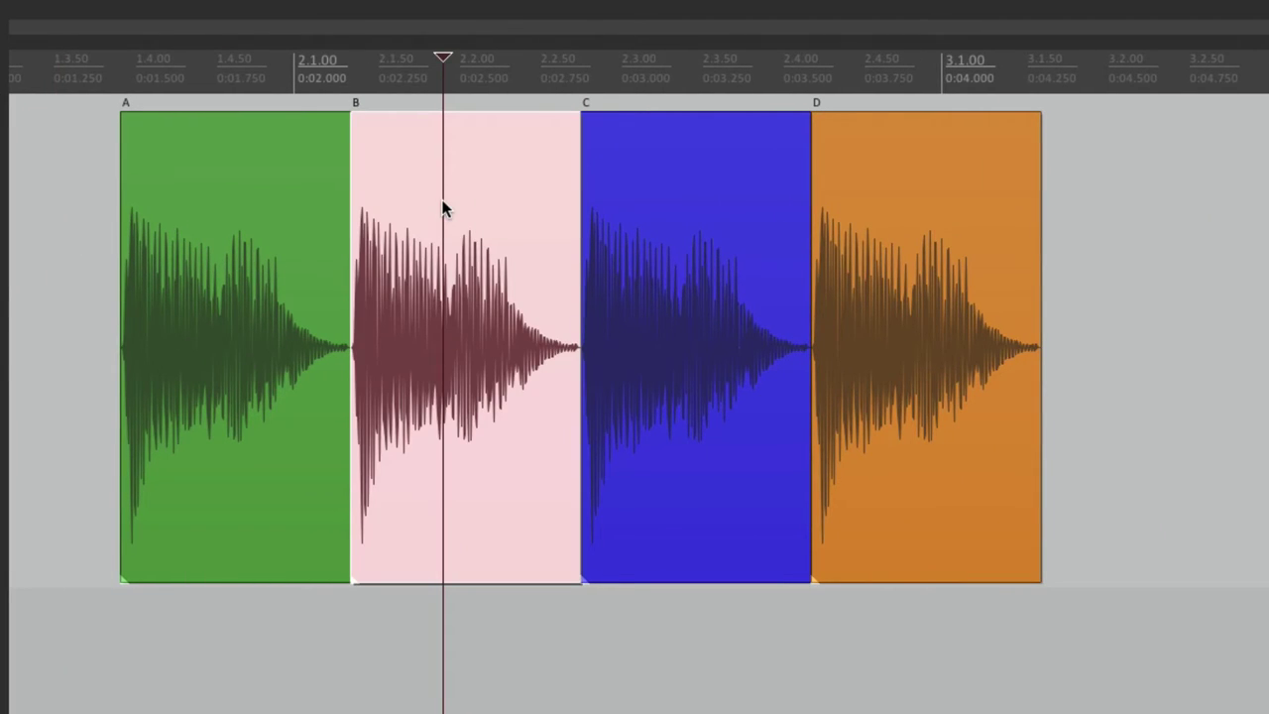
key(Delete)
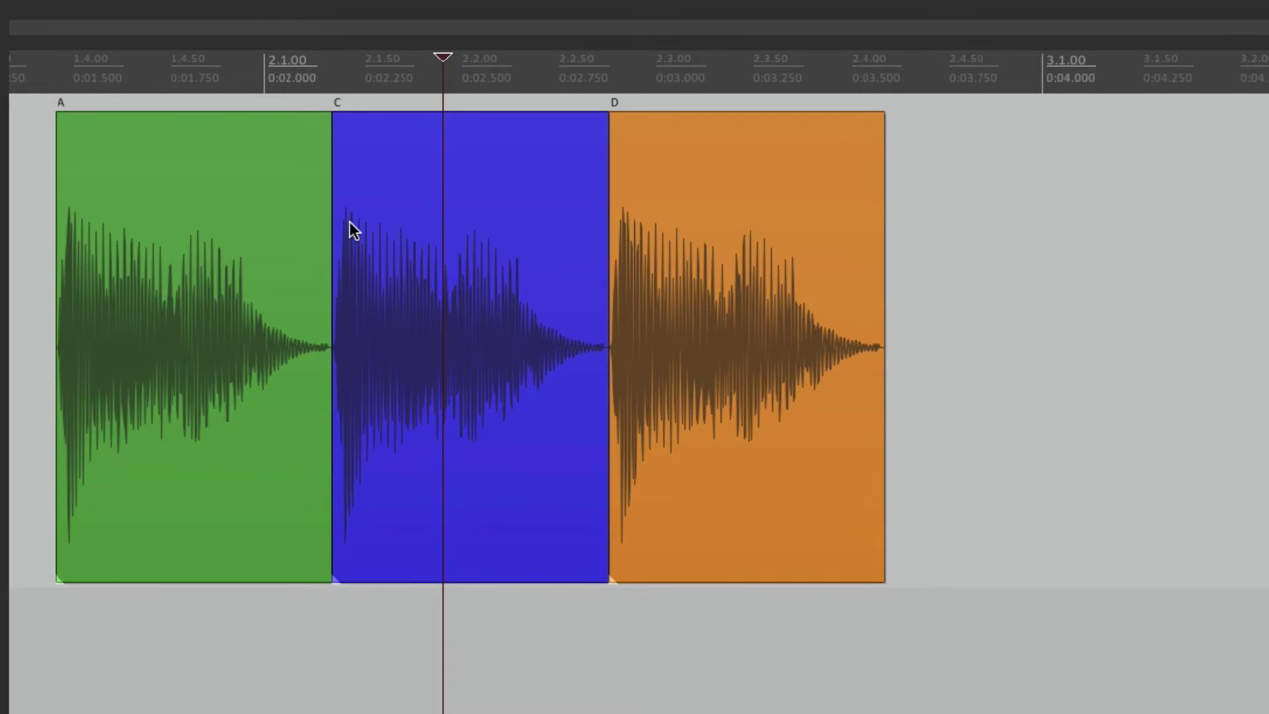
Undo the deletion of item B and paste a copy of B at the boundary between items C and D.
key(ctrl+v)
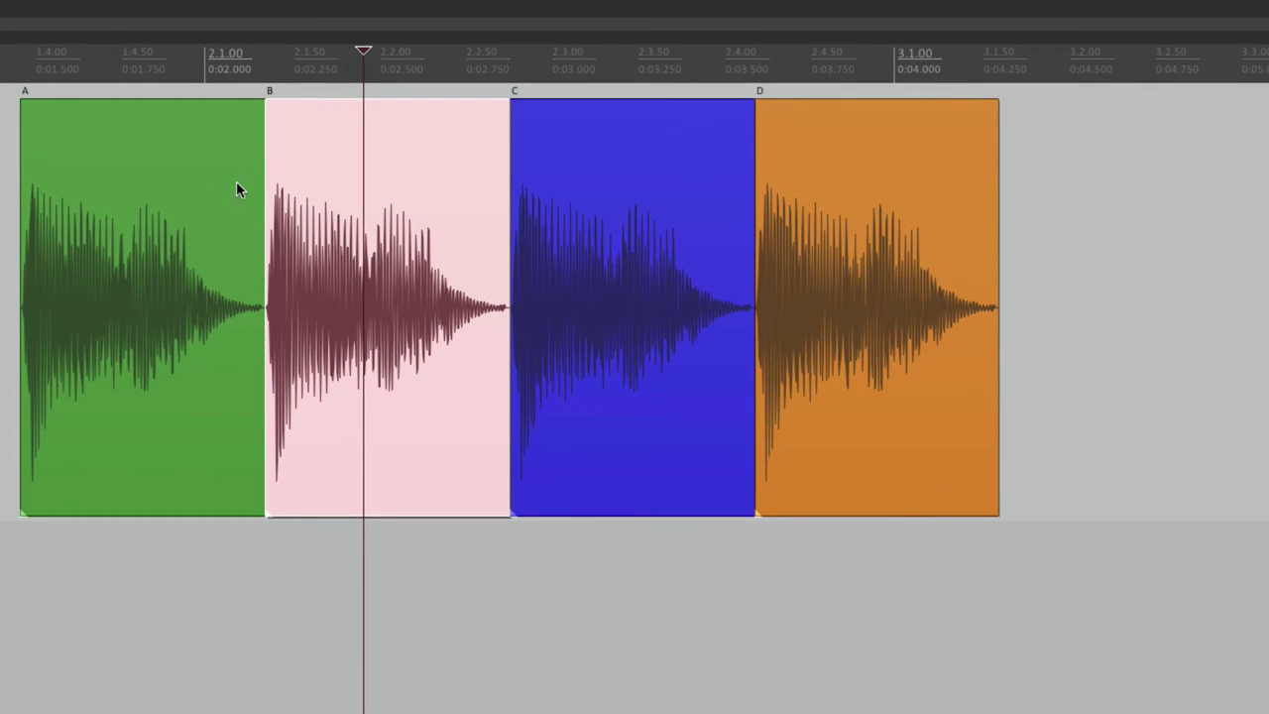
click(5, 181)
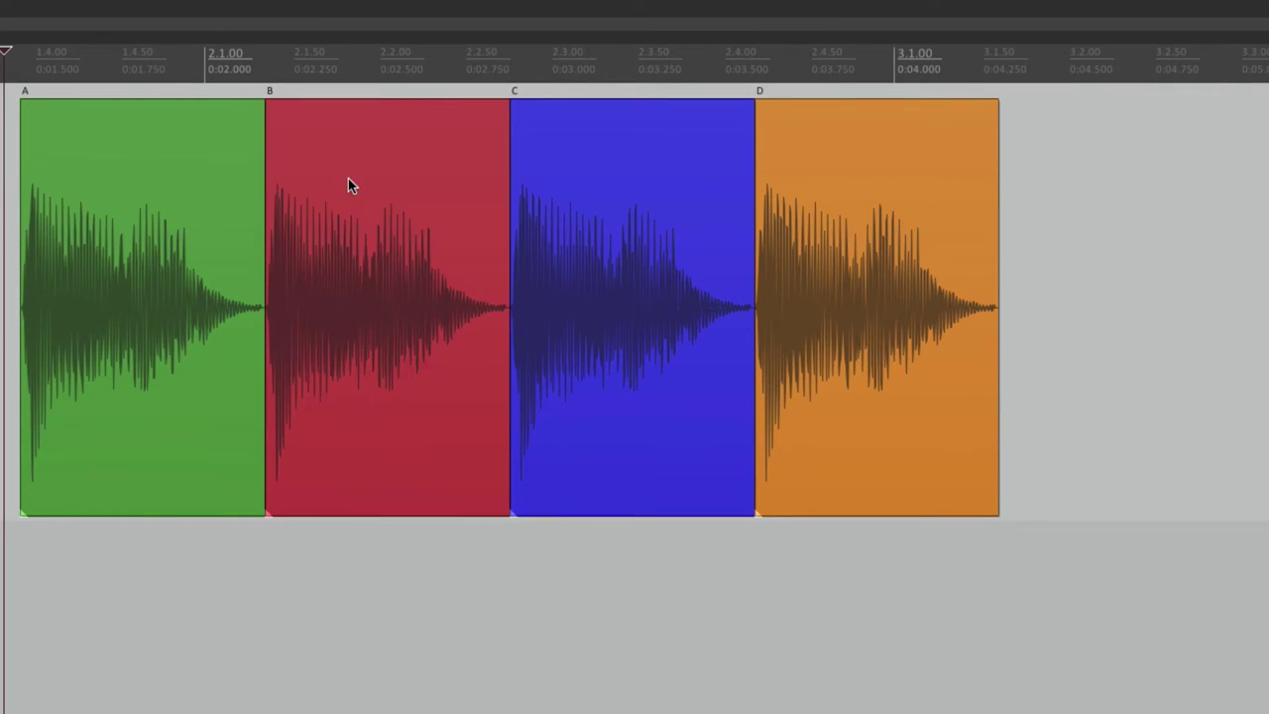
click(348, 184)
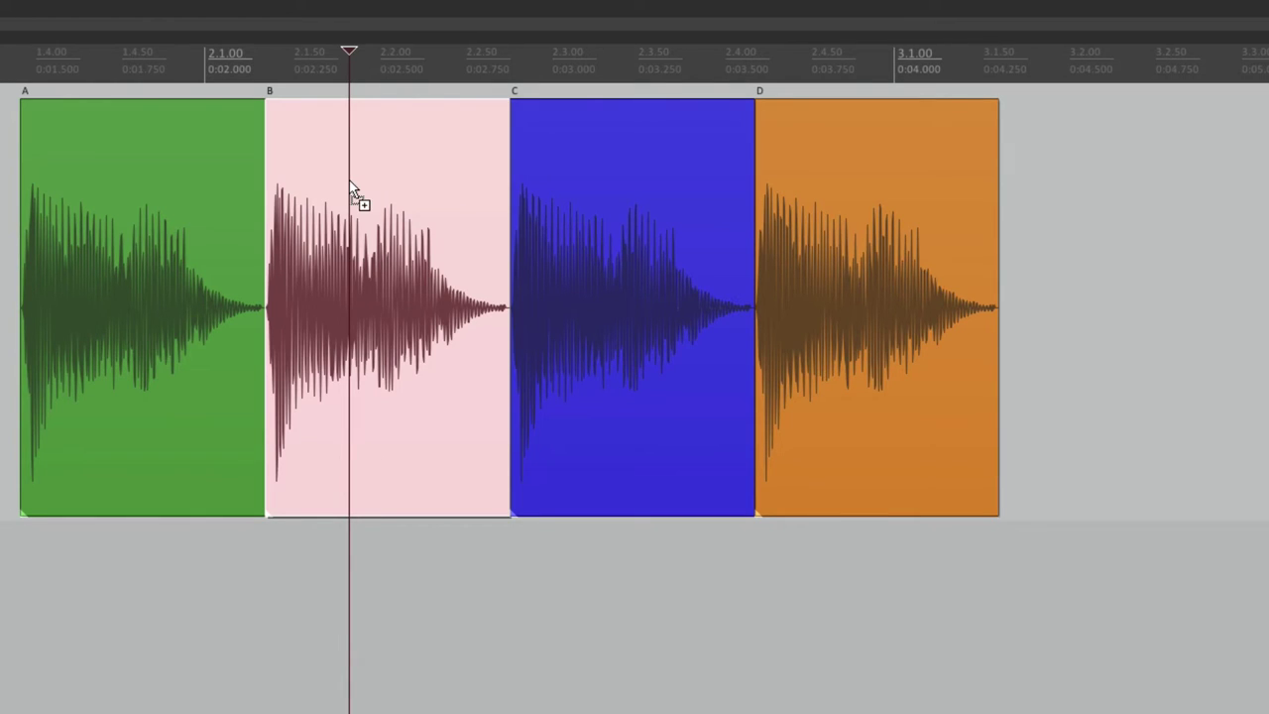
click(753, 172)
key(ctrl+v)
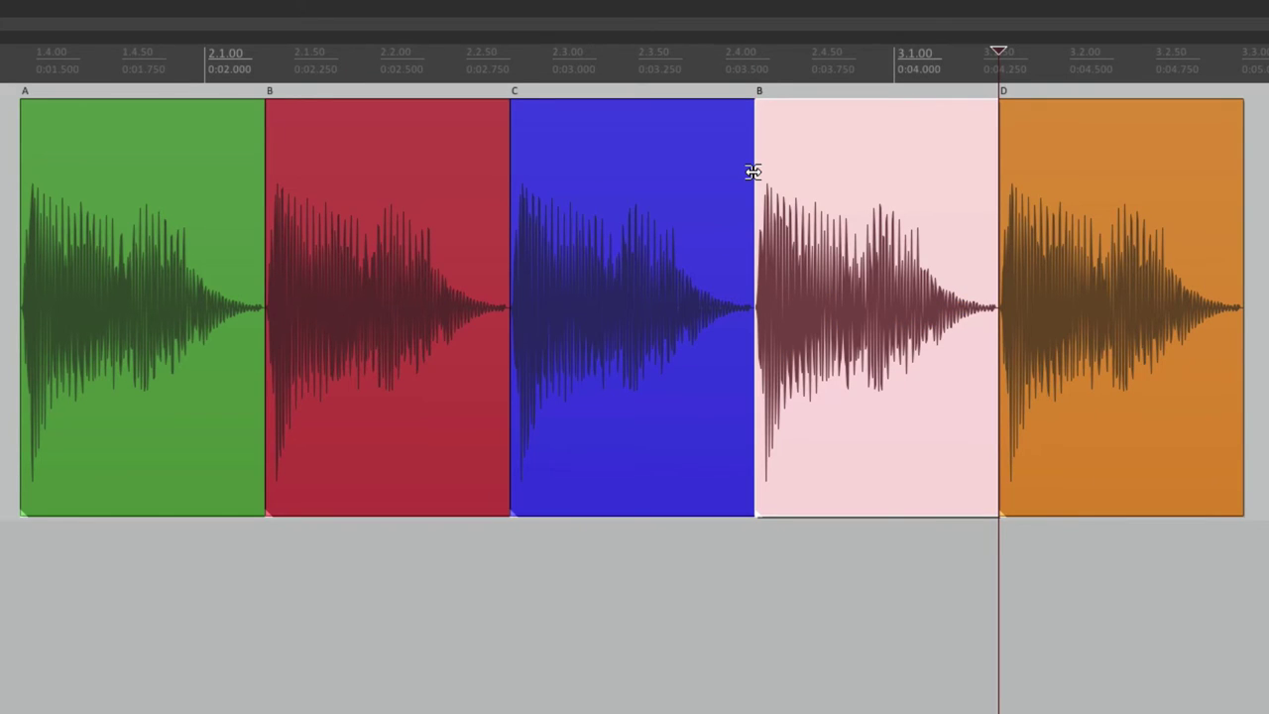
click(726, 541)
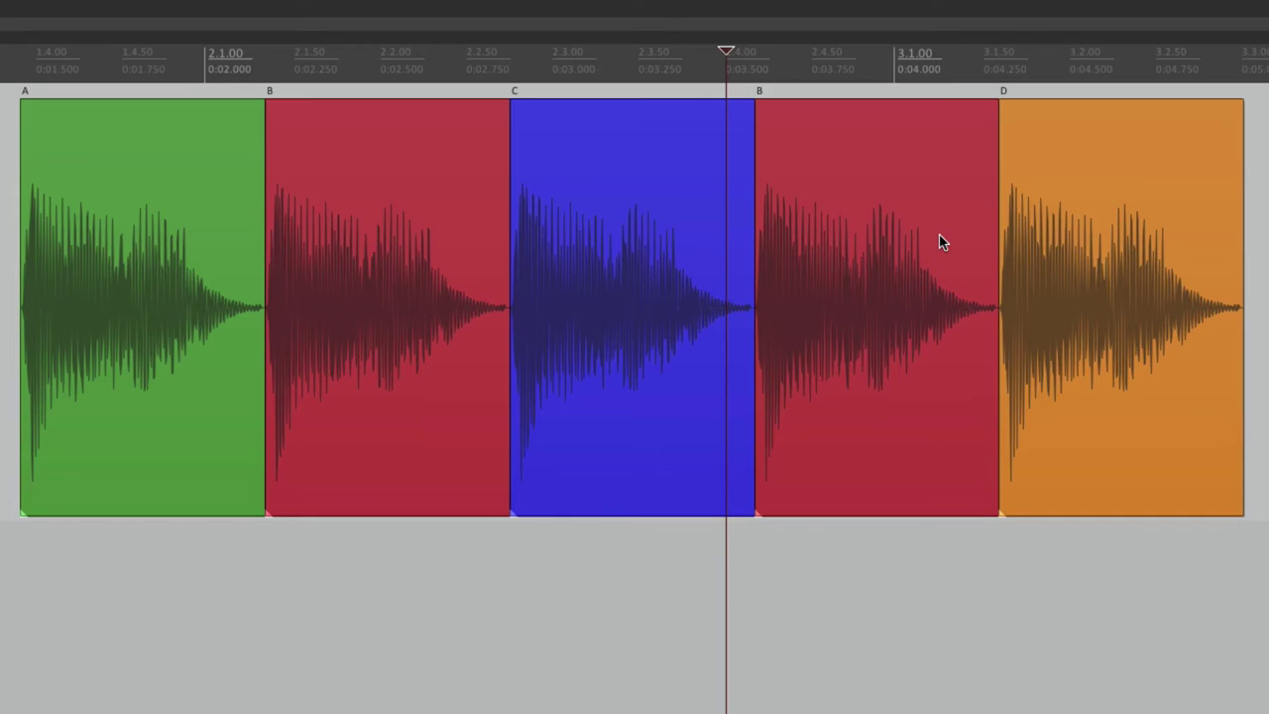
Split item C at about 0:03.08 and again at about 0:03.36.
click(576, 149)
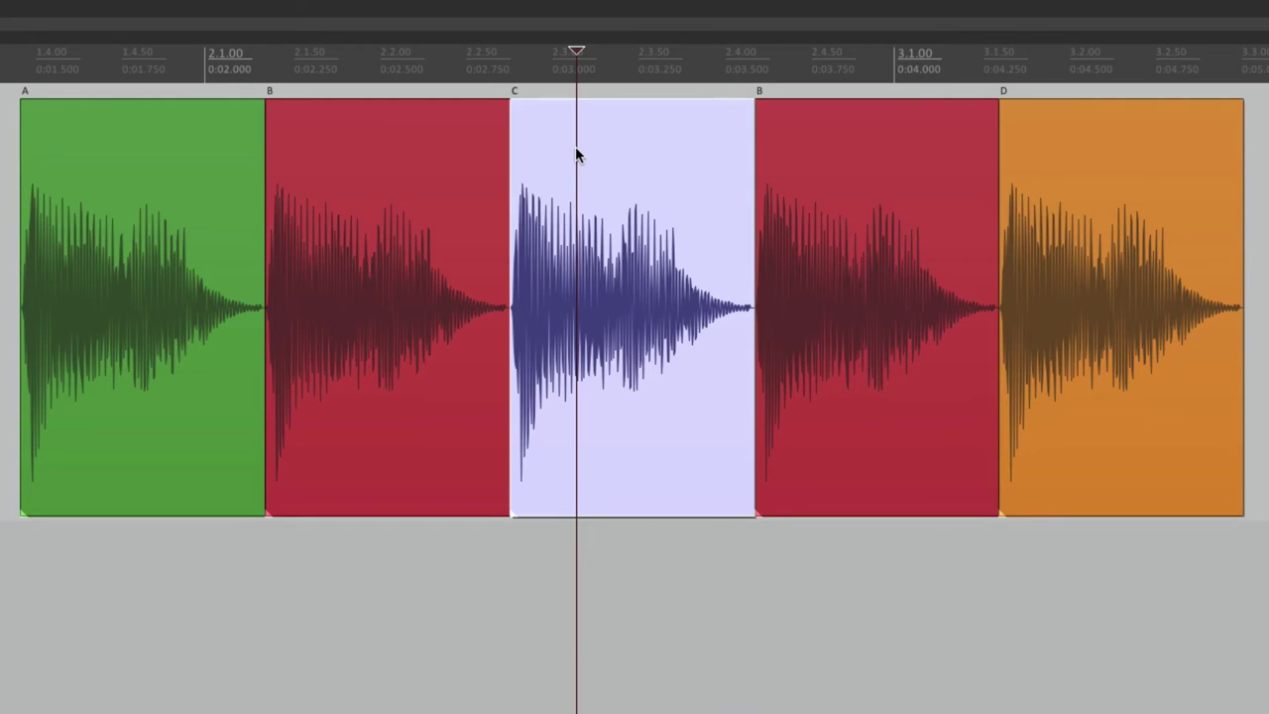
key(ctrl+e)
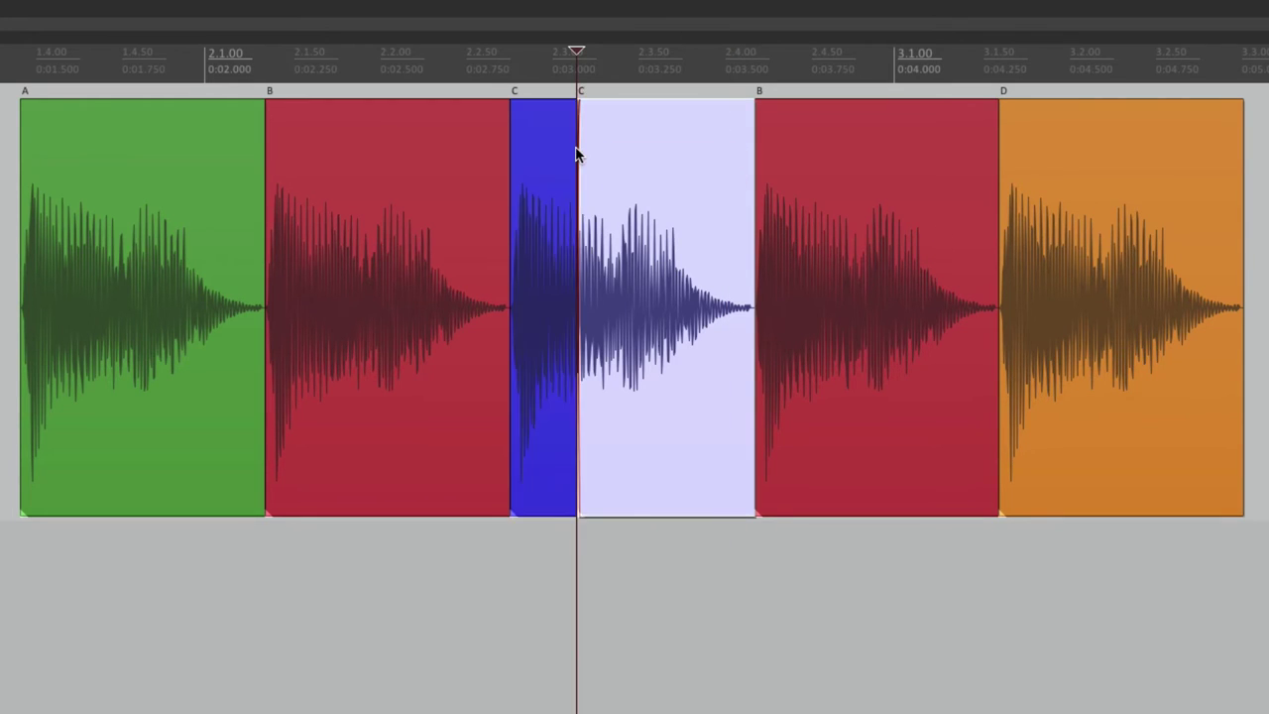
click(673, 151)
key(ctrl+e)
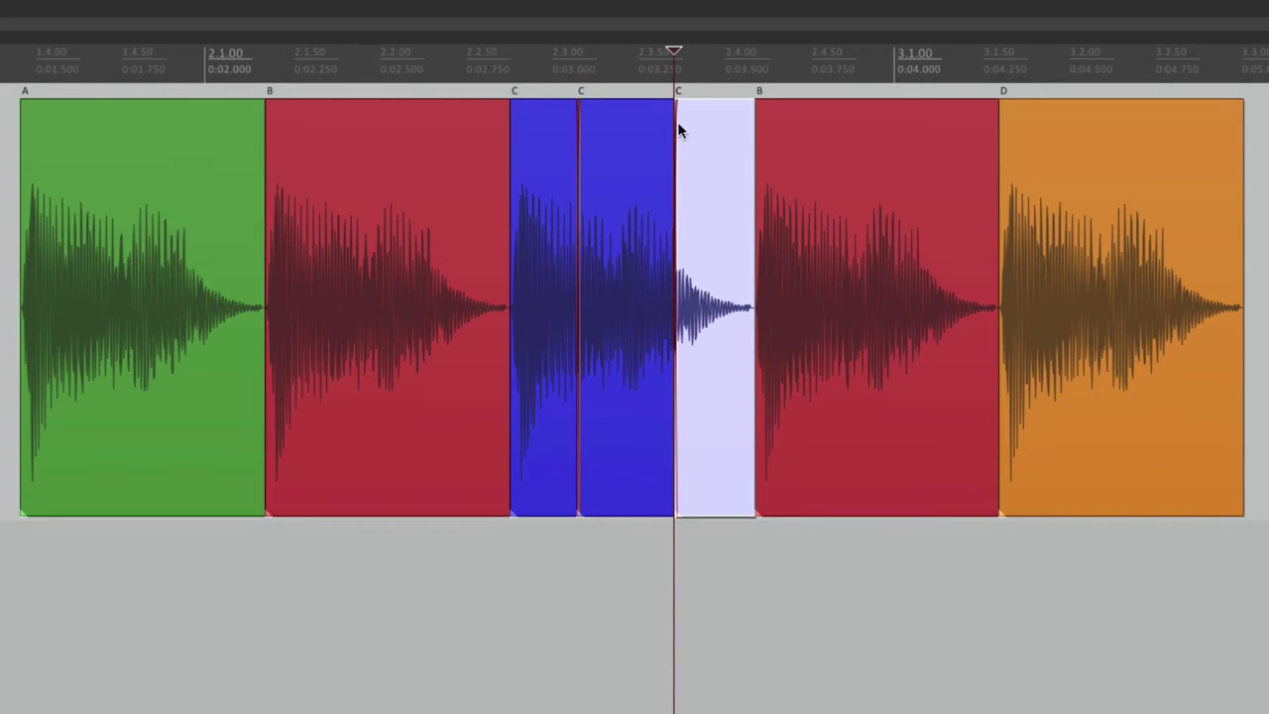
Try deleting the middle piece of item C, restore it, and cut it to paste between the second B and D.
click(638, 132)
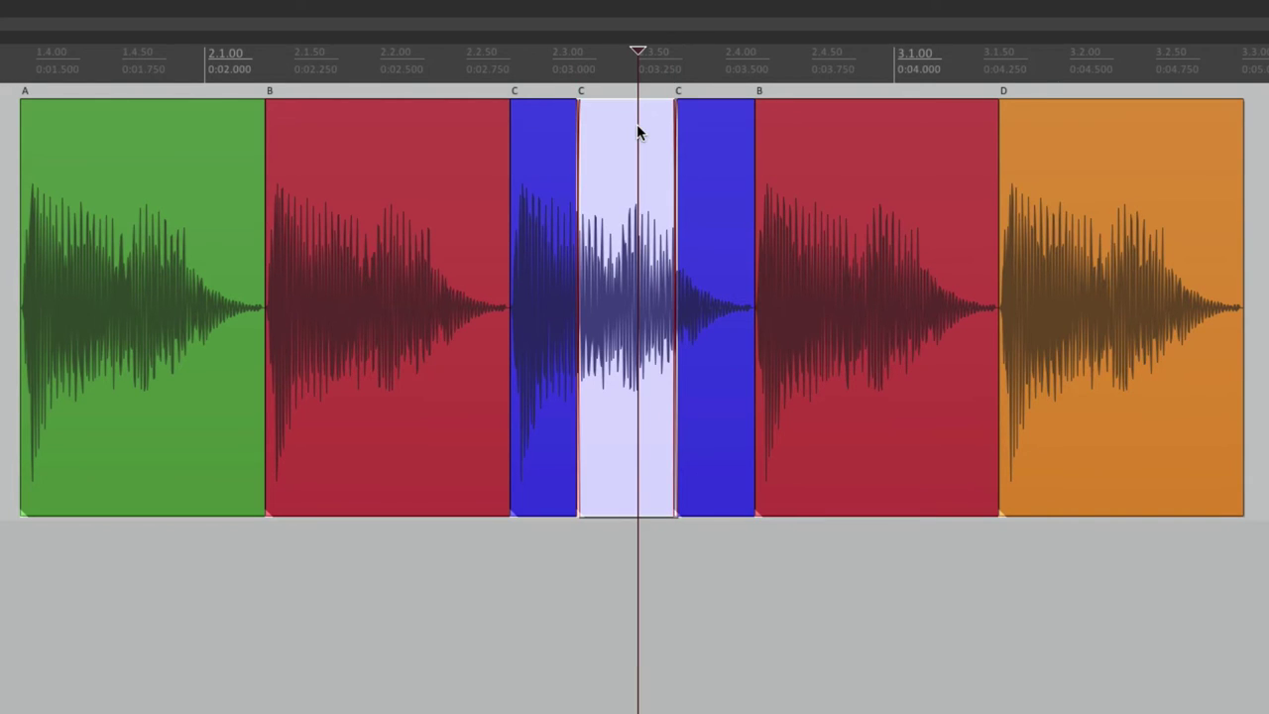
key(Delete)
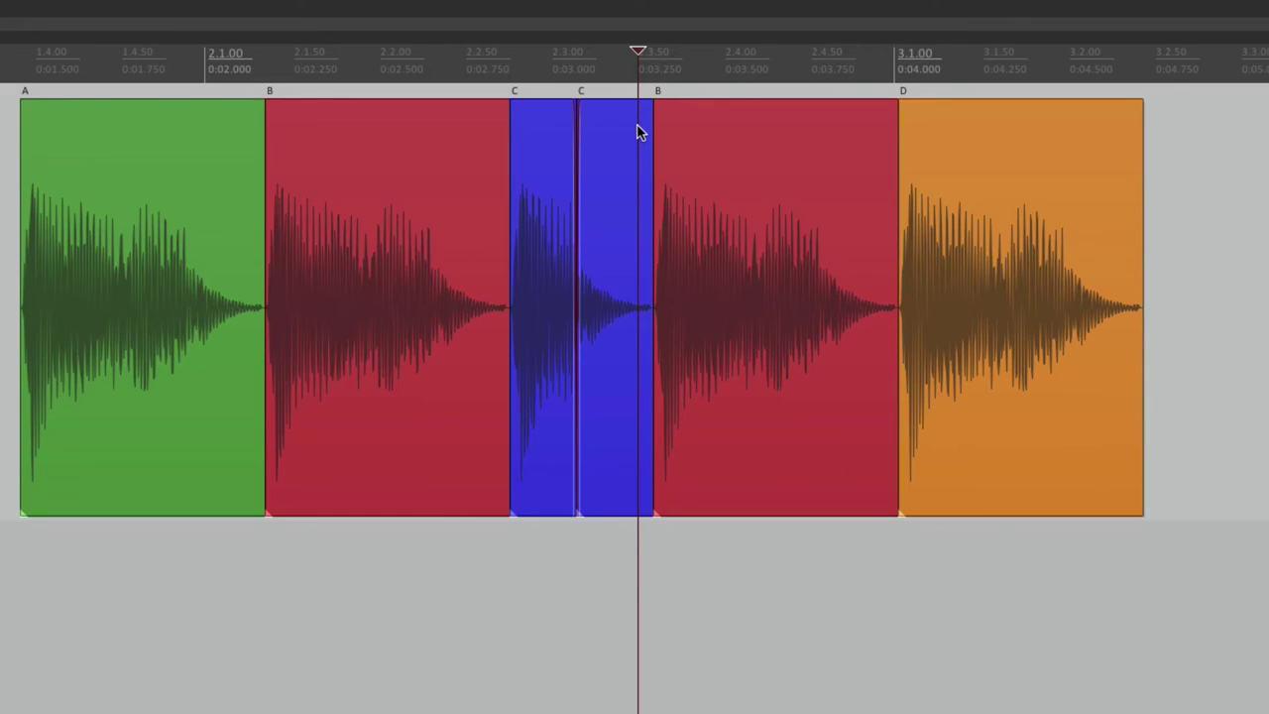
key(ctrl+z)
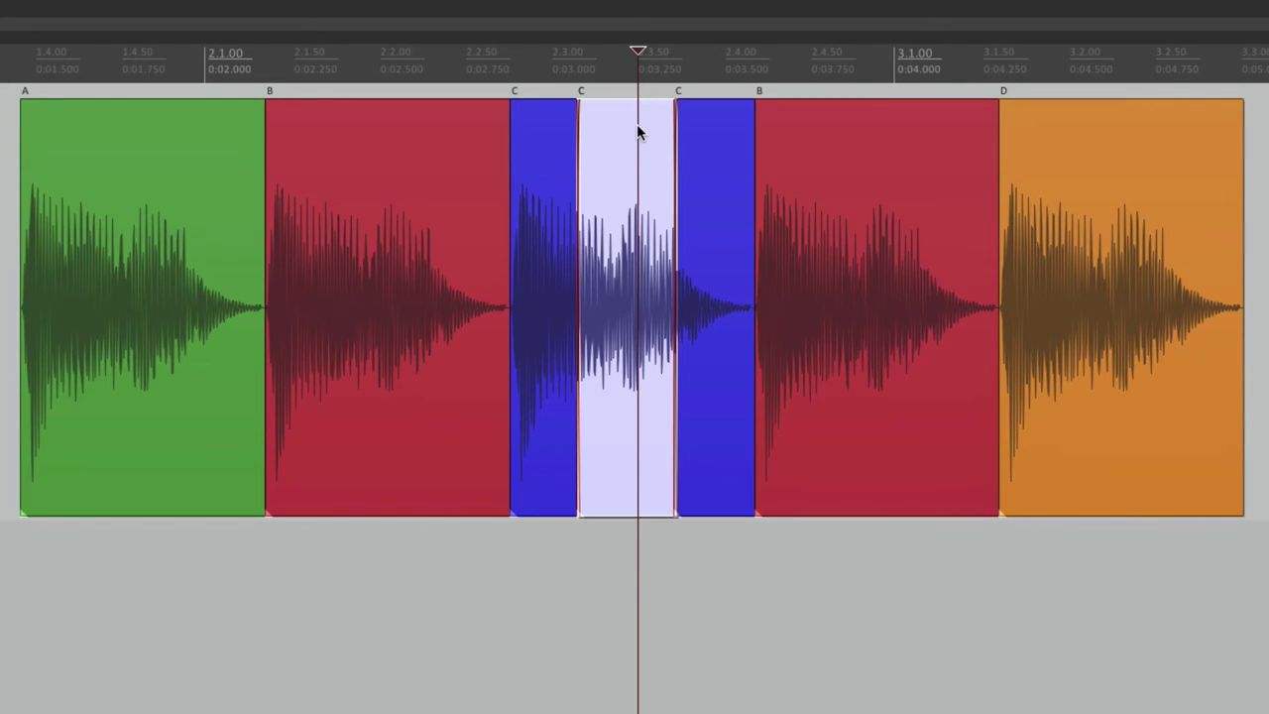
key(Delete)
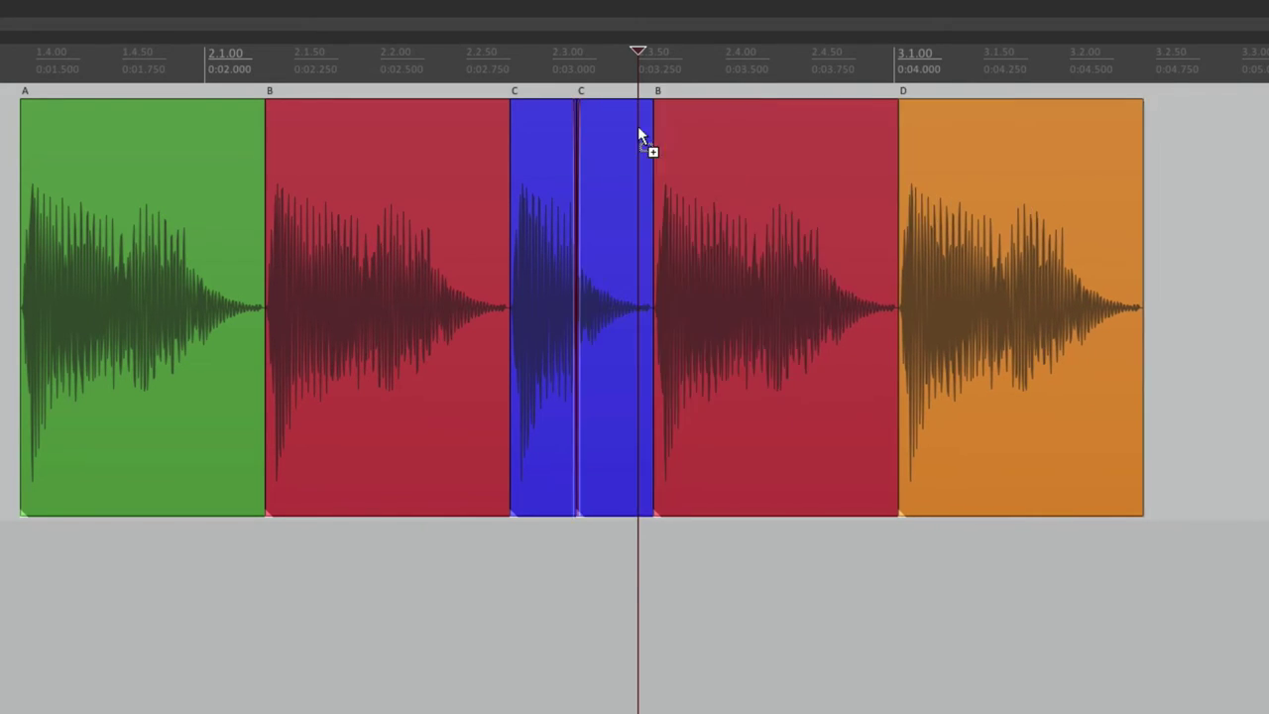
click(900, 134)
key(ctrl+v)
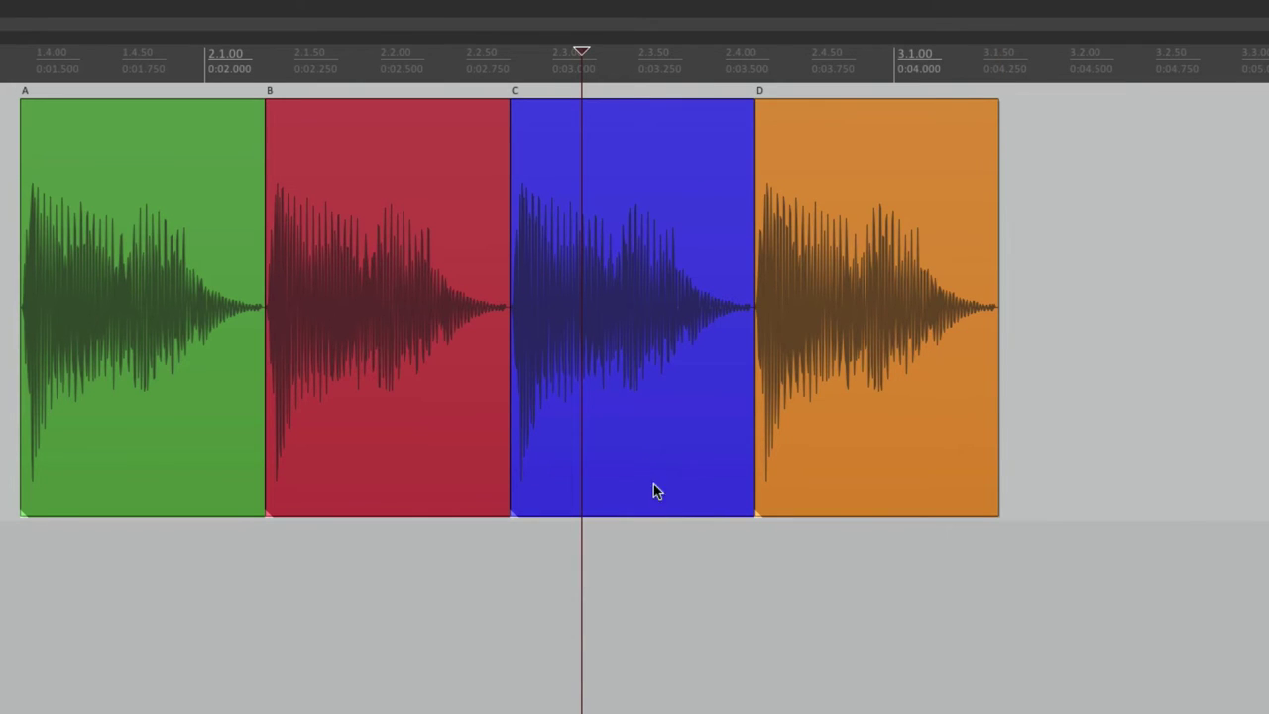
Try moving item C about half a second later and item B likewise, undoing each move.
drag(603, 199, 774, 202)
key(ctrl+z)
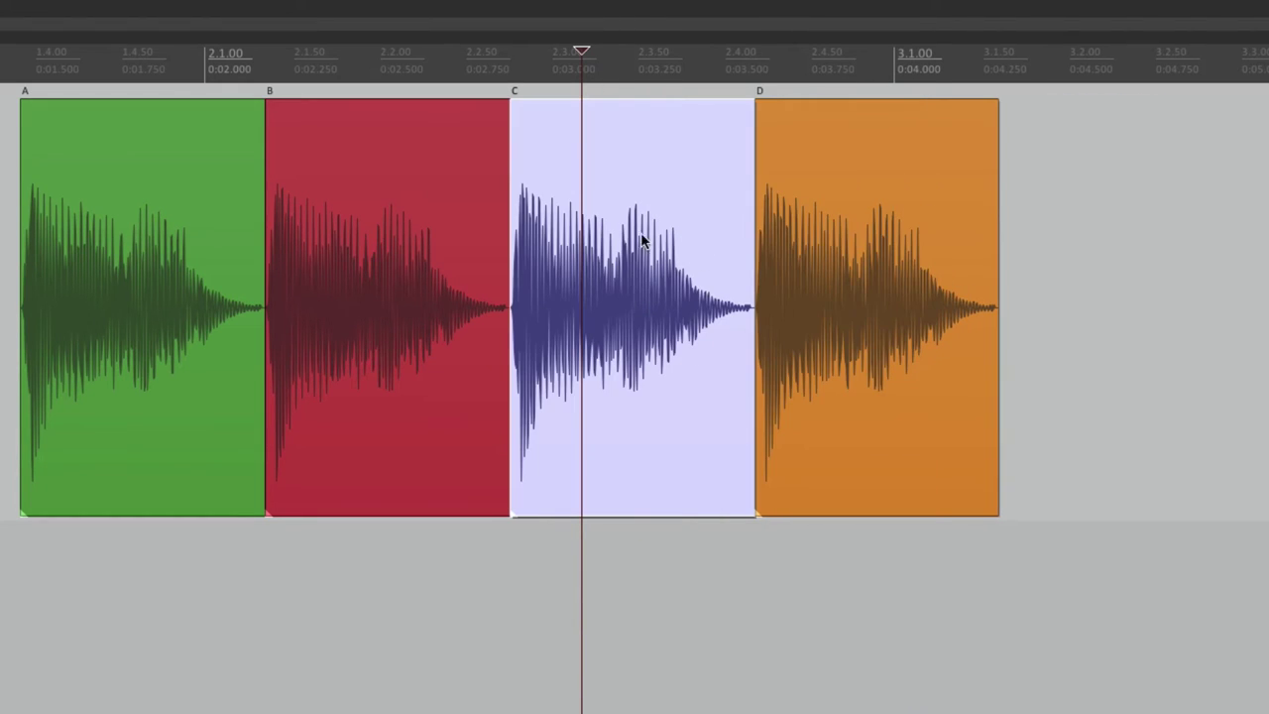
drag(378, 187, 538, 190)
key(ctrl+z)
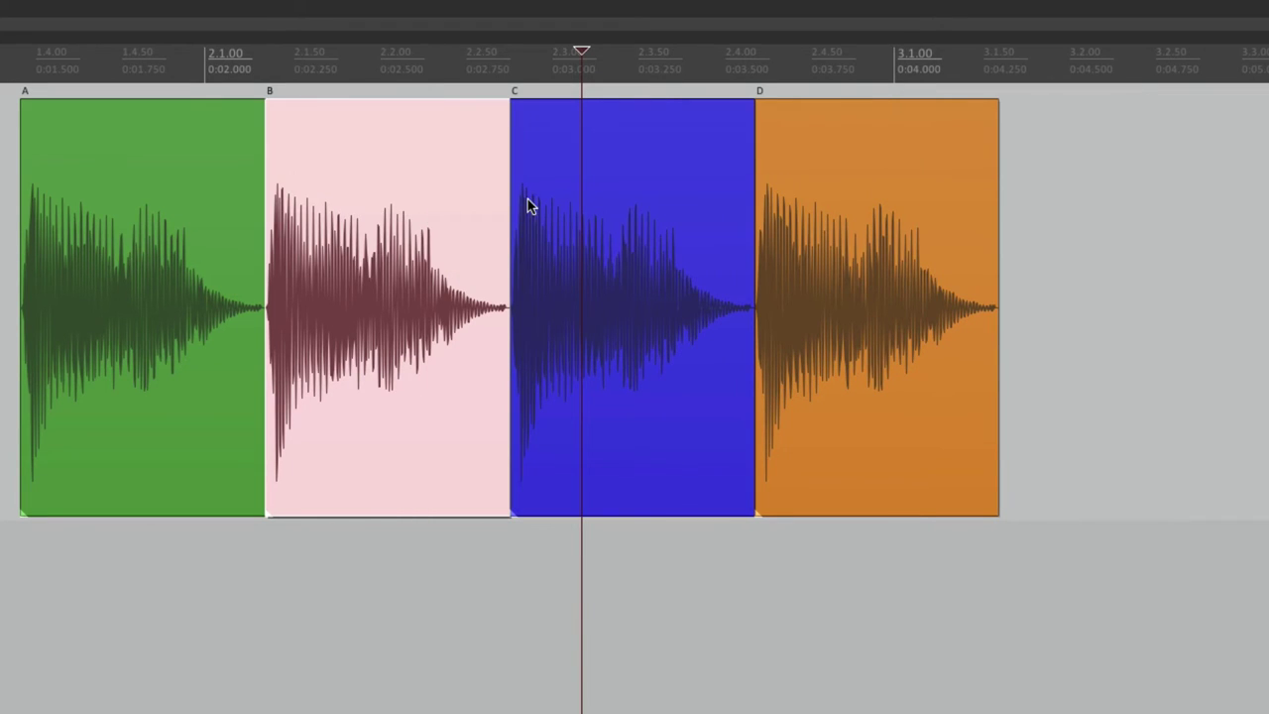
Move item A, together with the items following it, later so that A starts at about 0:02.0.
drag(135, 199, 346, 206)
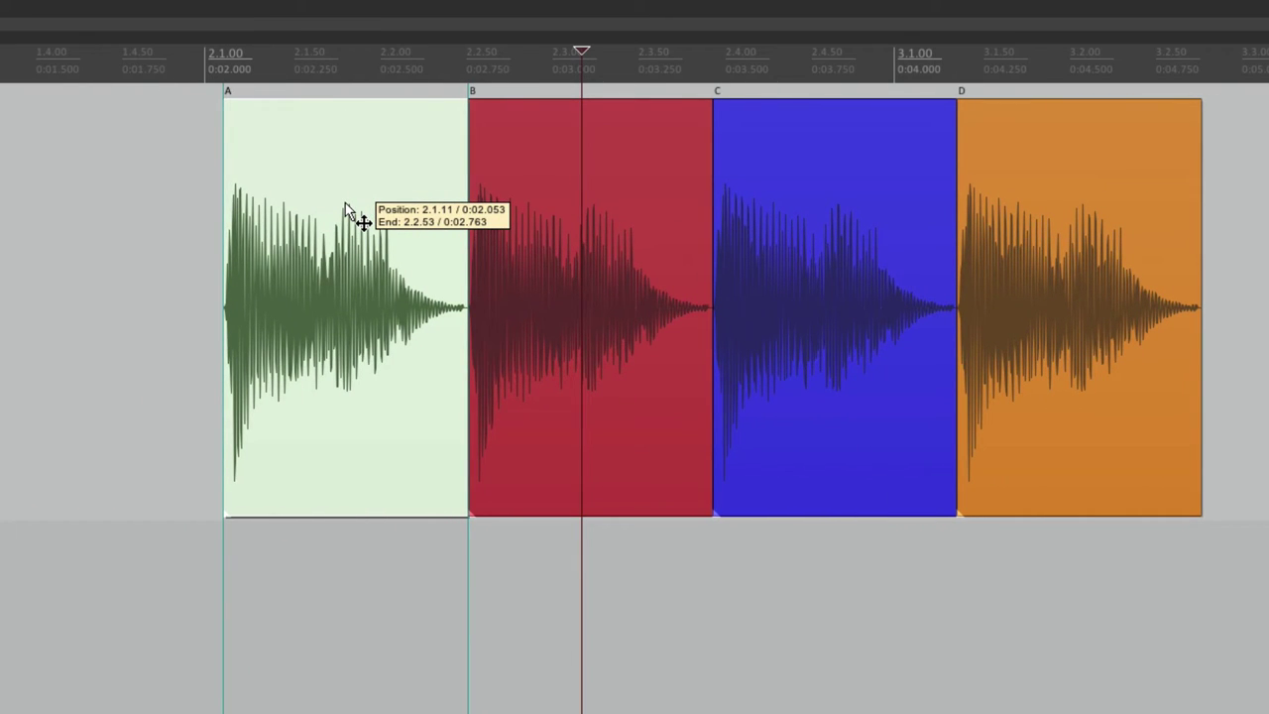
drag(345, 205, 324, 210)
click(152, 215)
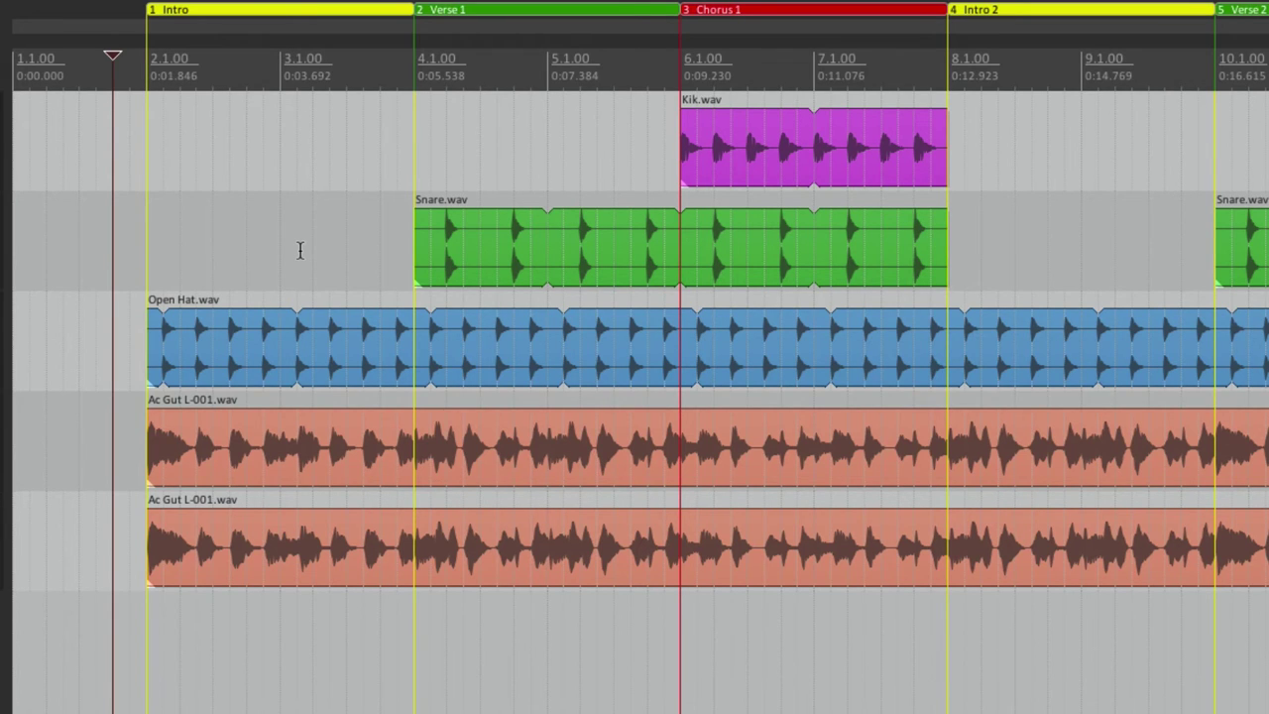
With ripple editing off, move the first Snare item one beat later and undo the move.
drag(452, 238, 489, 238)
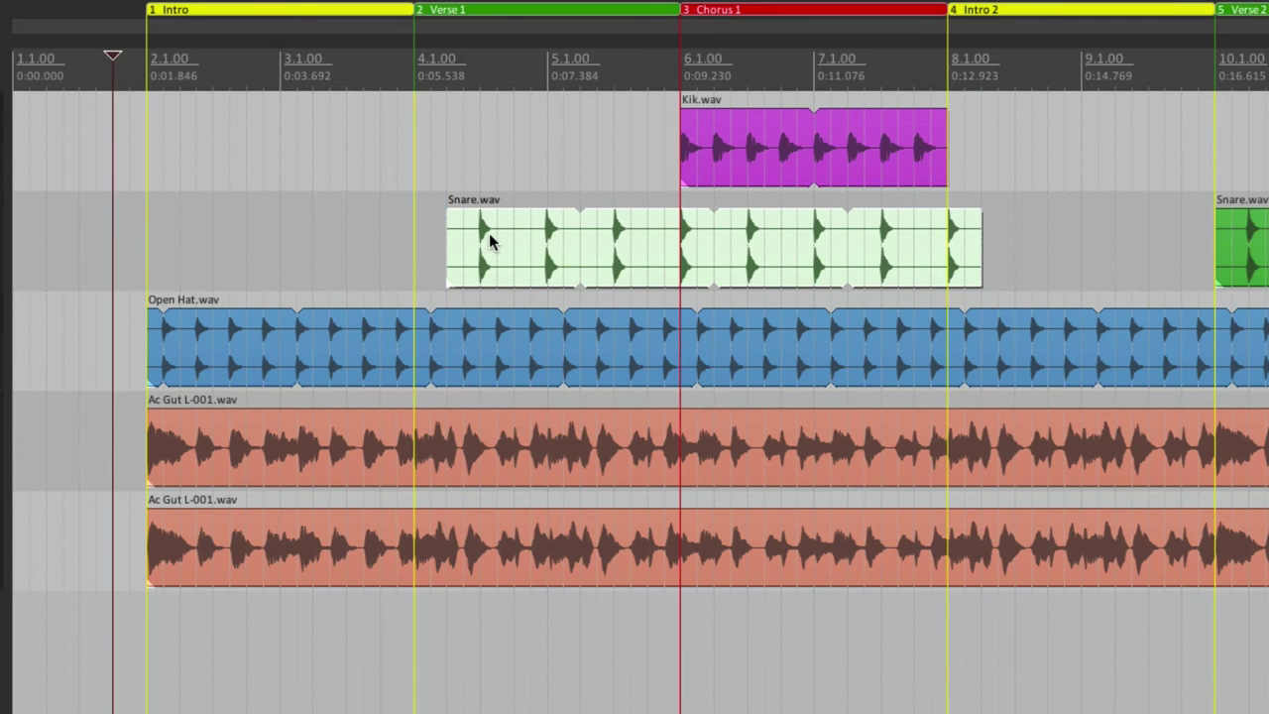
key(ctrl+z)
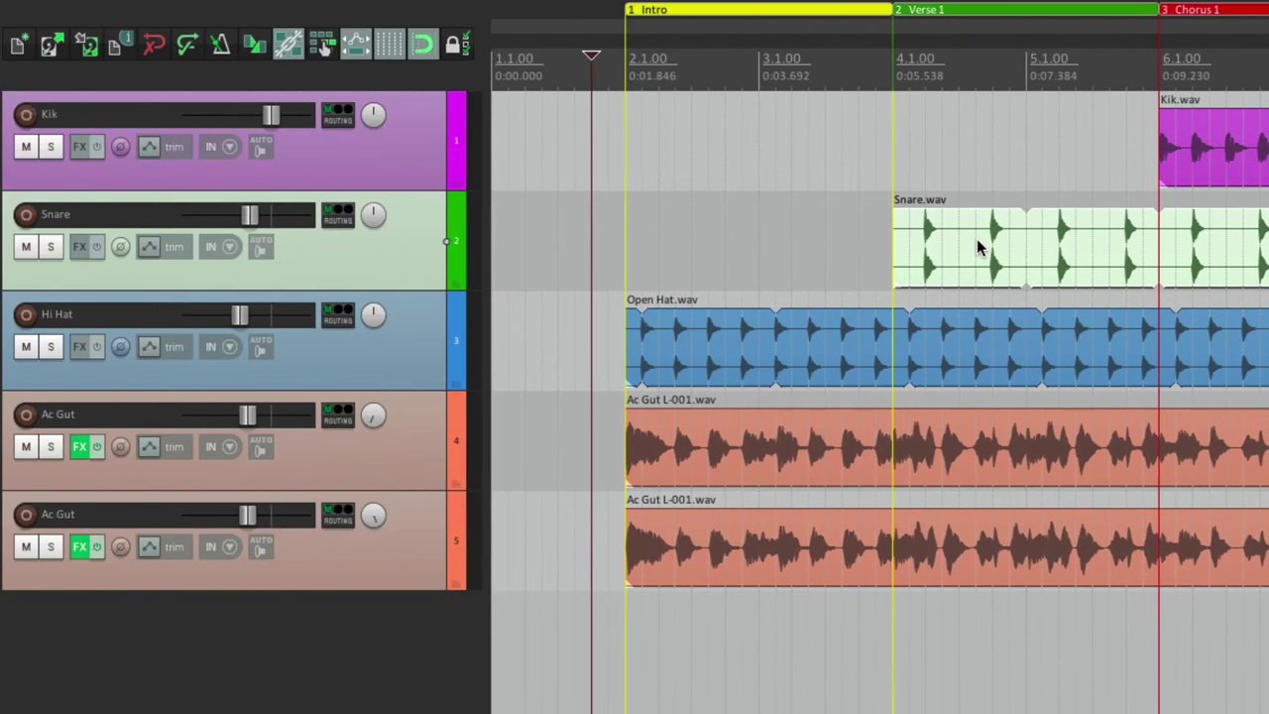
Turn on per-track ripple editing, try moving the first Snare item to start at 5.1.00, and undo the moves.
click(322, 49)
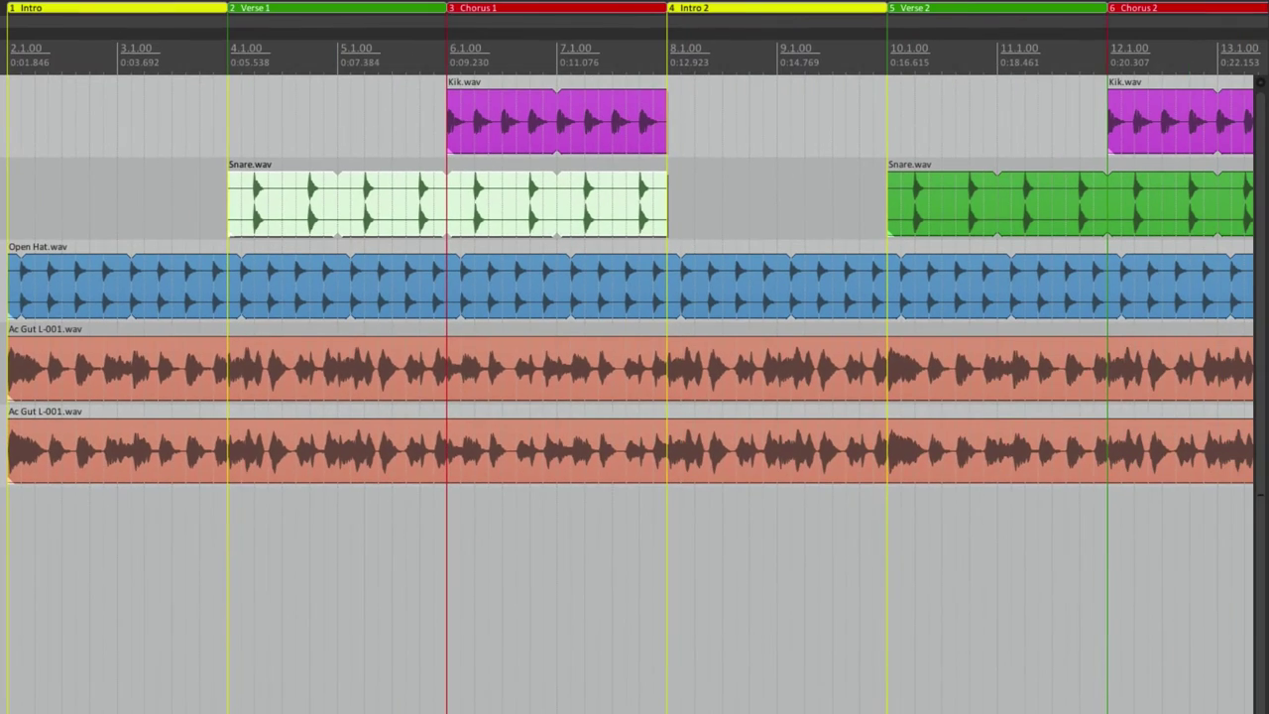
mouse_move(313, 209)
mouse_down()
mouse_move(366, 206)
mouse_move(320, 207)
mouse_up()
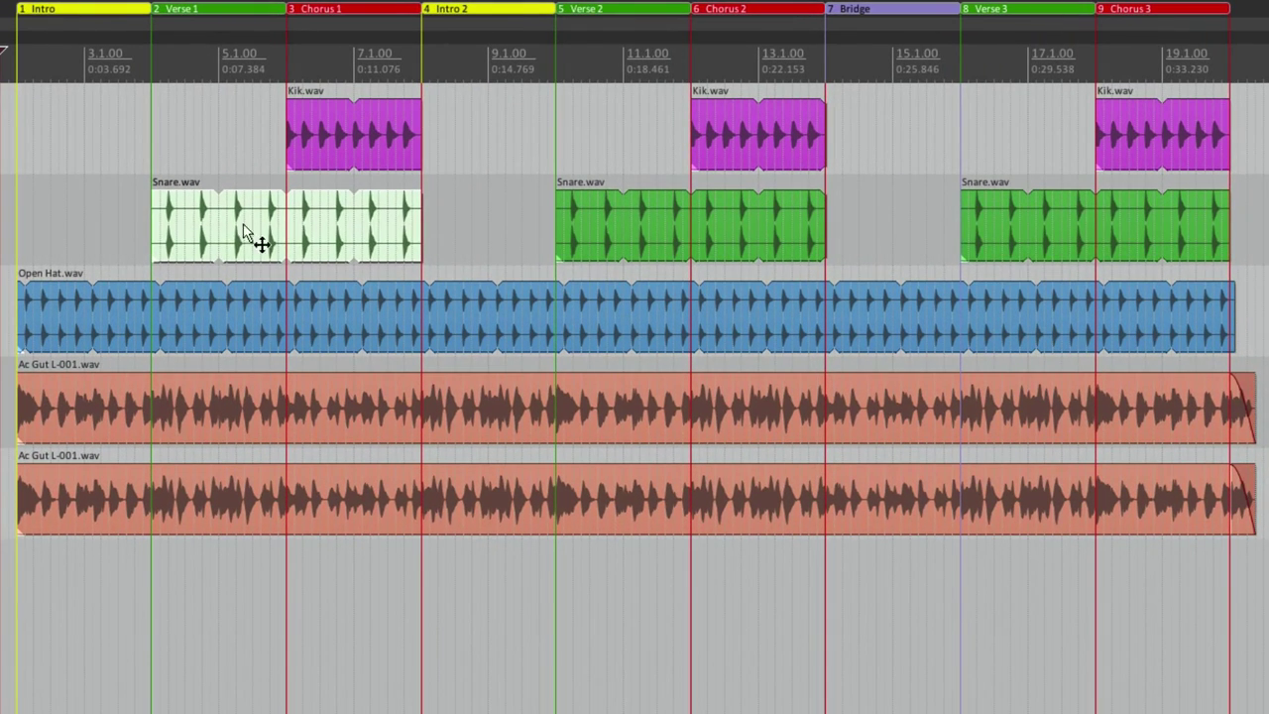
drag(208, 229, 291, 234)
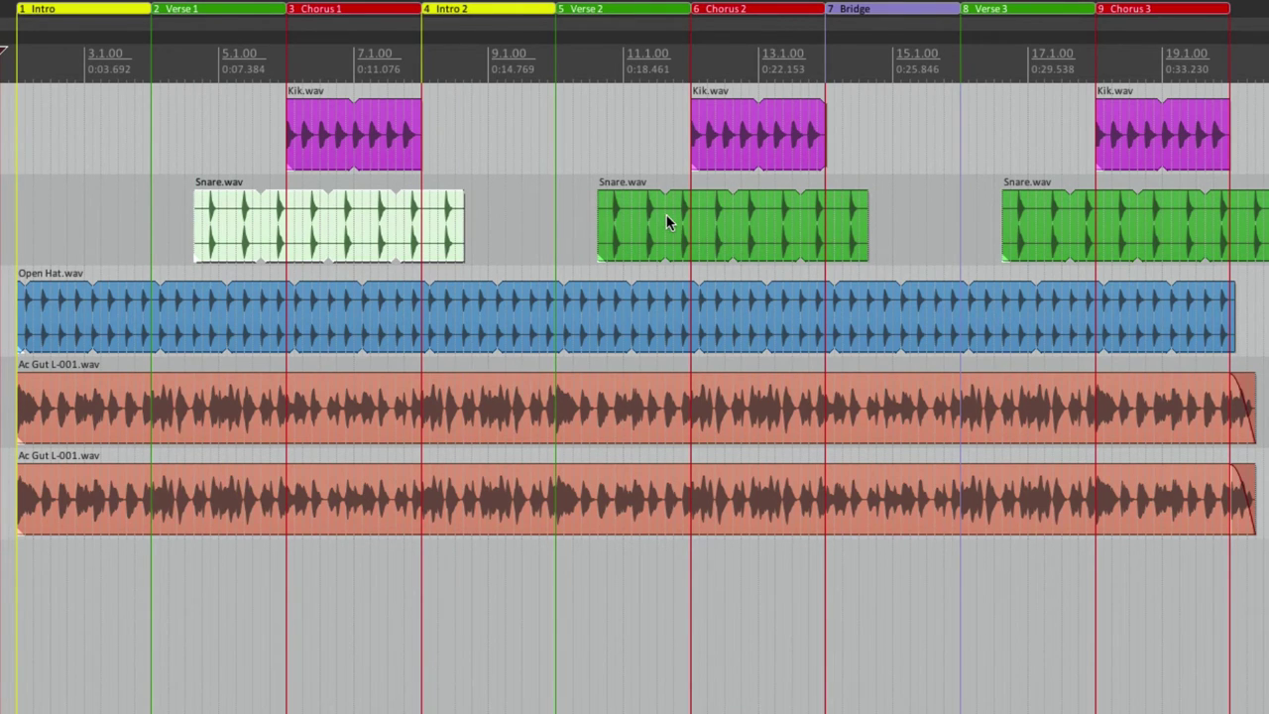
drag(368, 231, 392, 242)
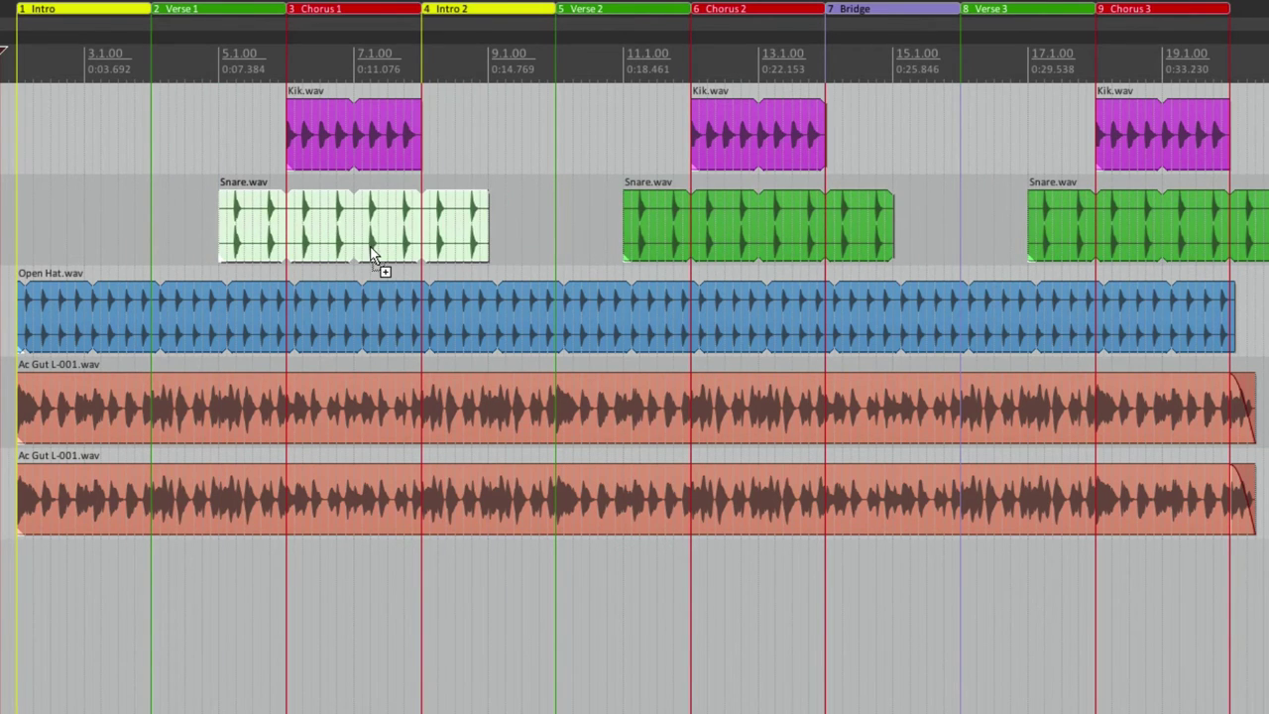
key(ctrl+z)
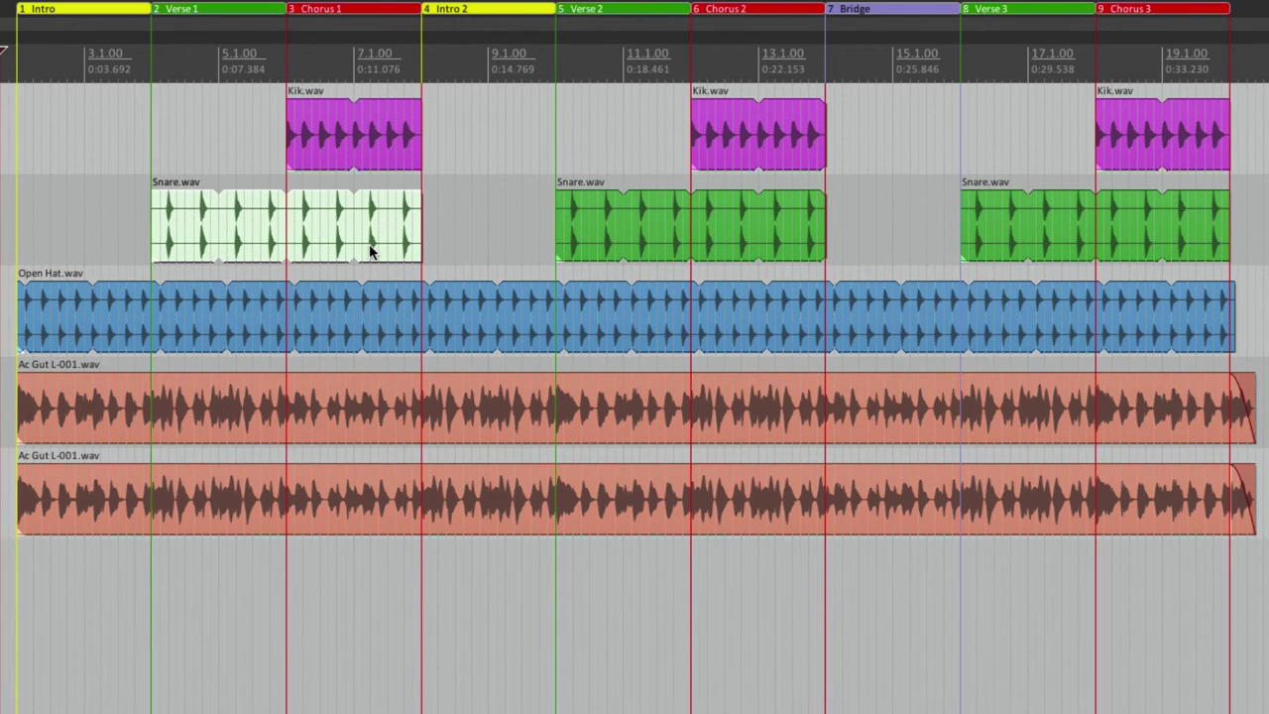
Delete the first Snare item with per-track ripple editing on and undo the deletion.
click(142, 204)
click(219, 191)
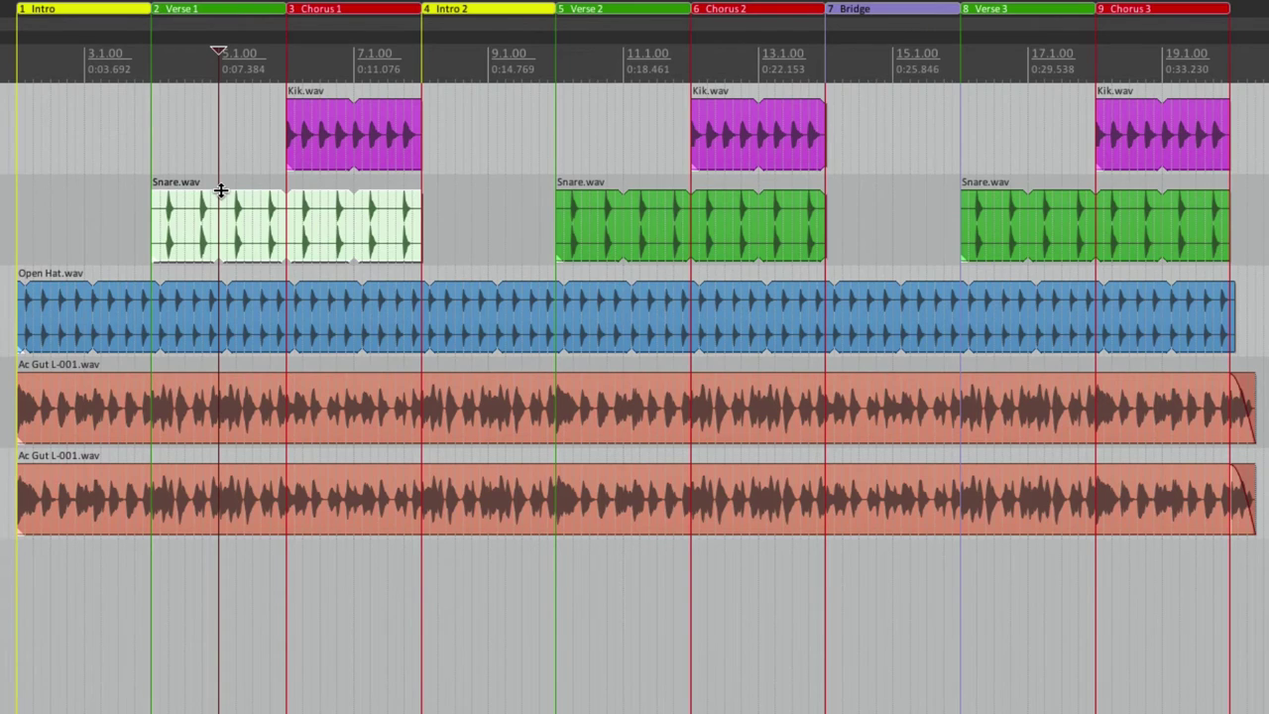
key(ctrl+z)
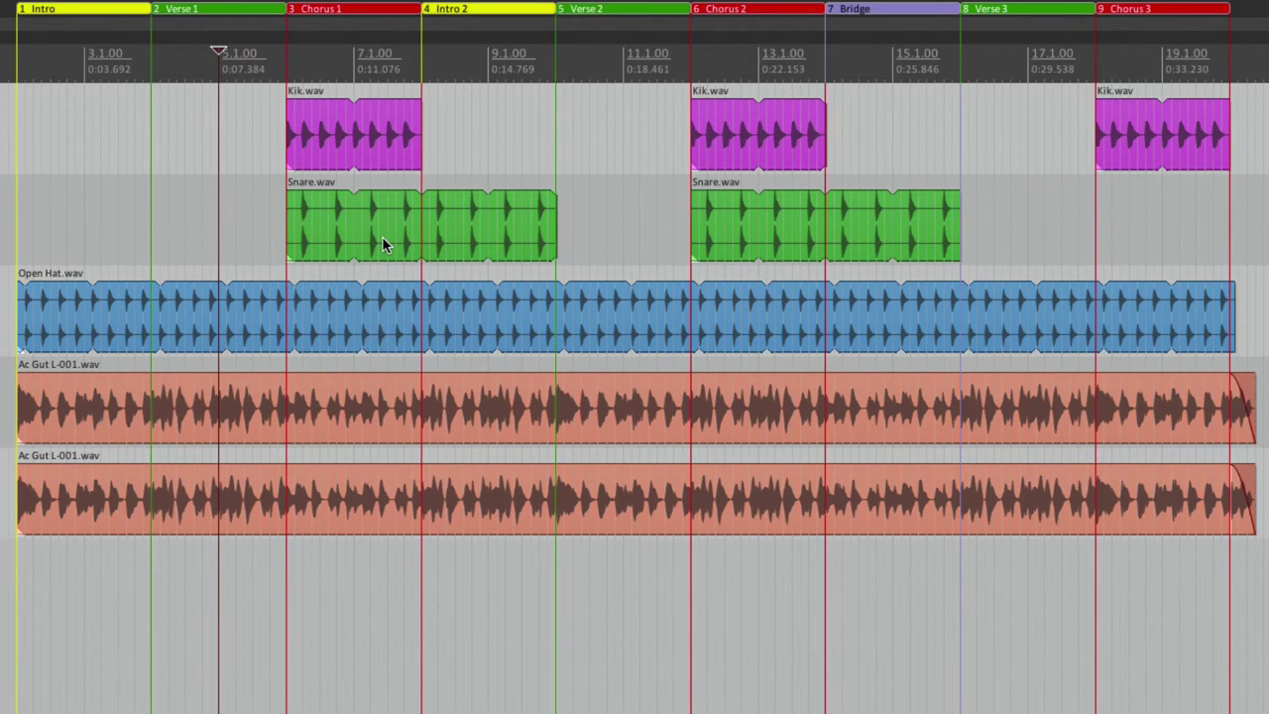
key(ctrl+y)
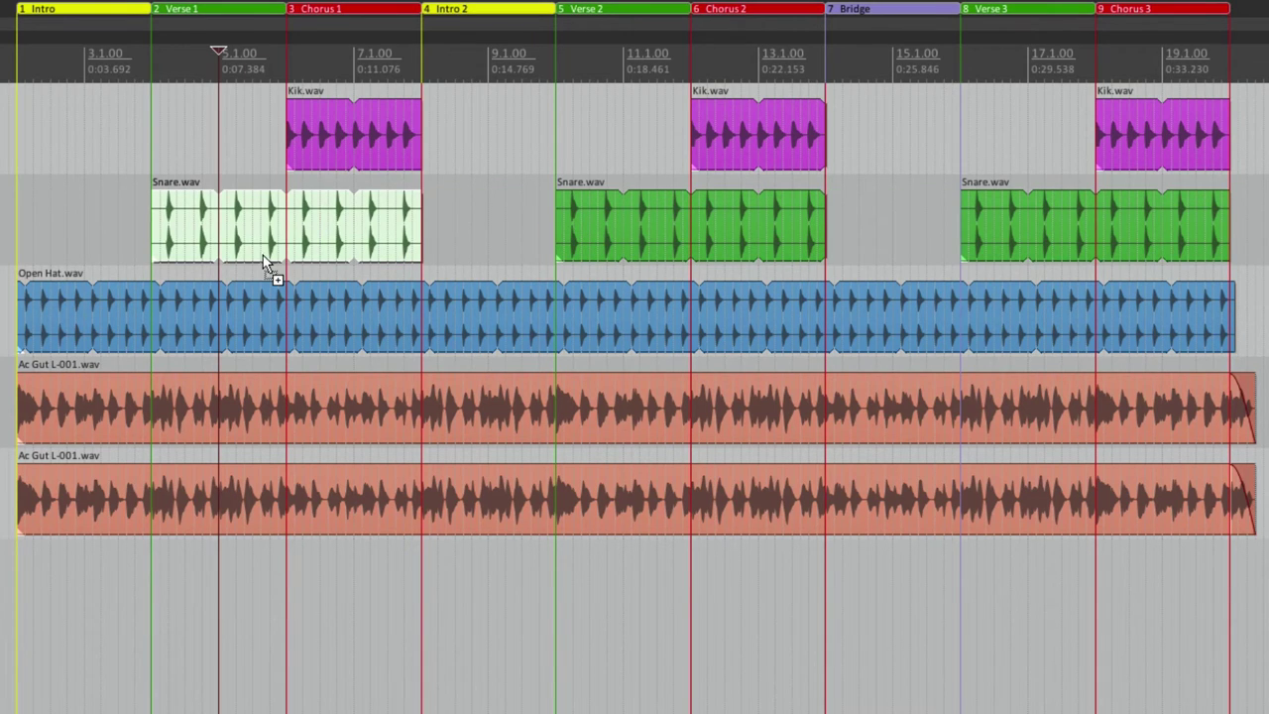
Paste a copy of the first Snare item at 8.1.00, the start of Intro 2, and undo the paste.
click(423, 212)
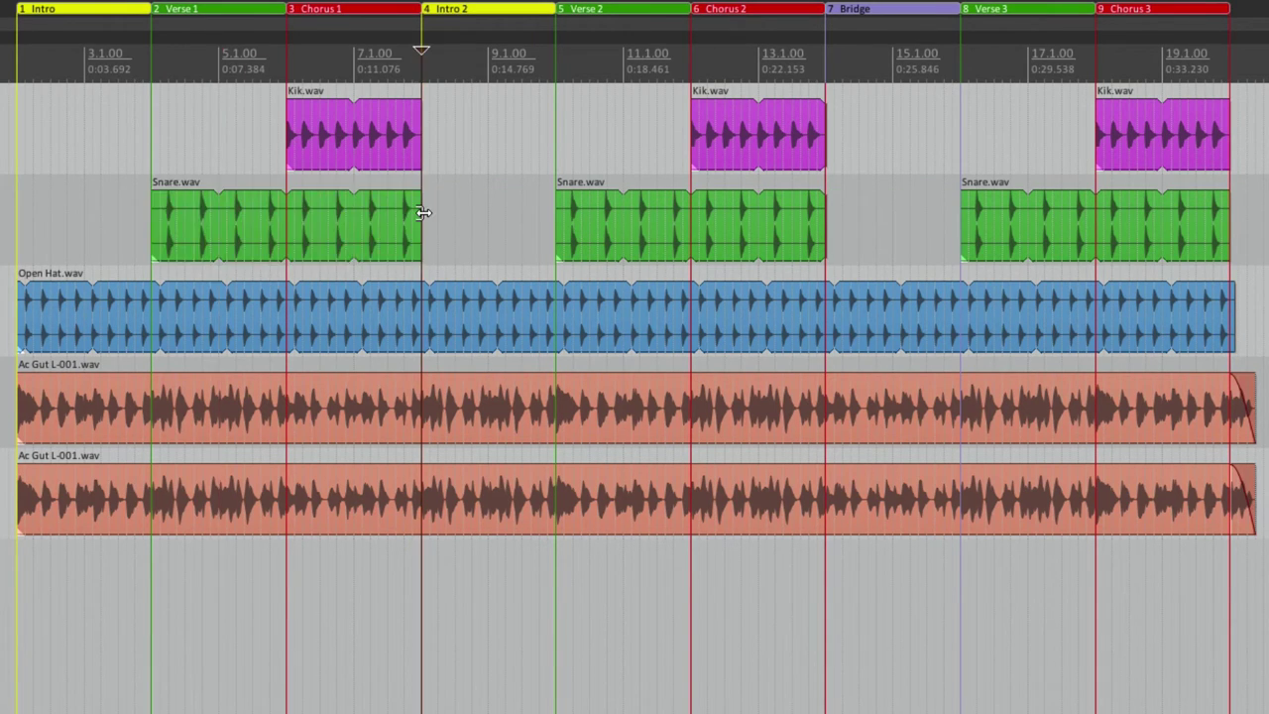
key(d)
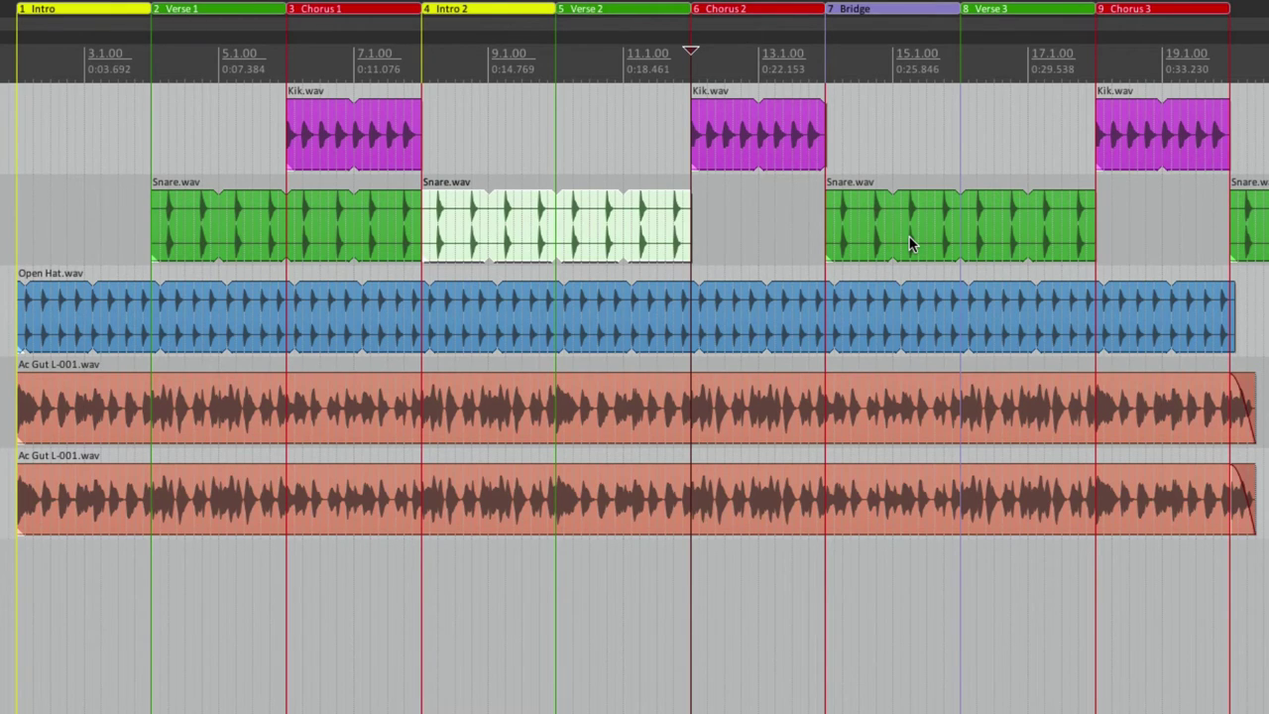
key(ctrl+z)
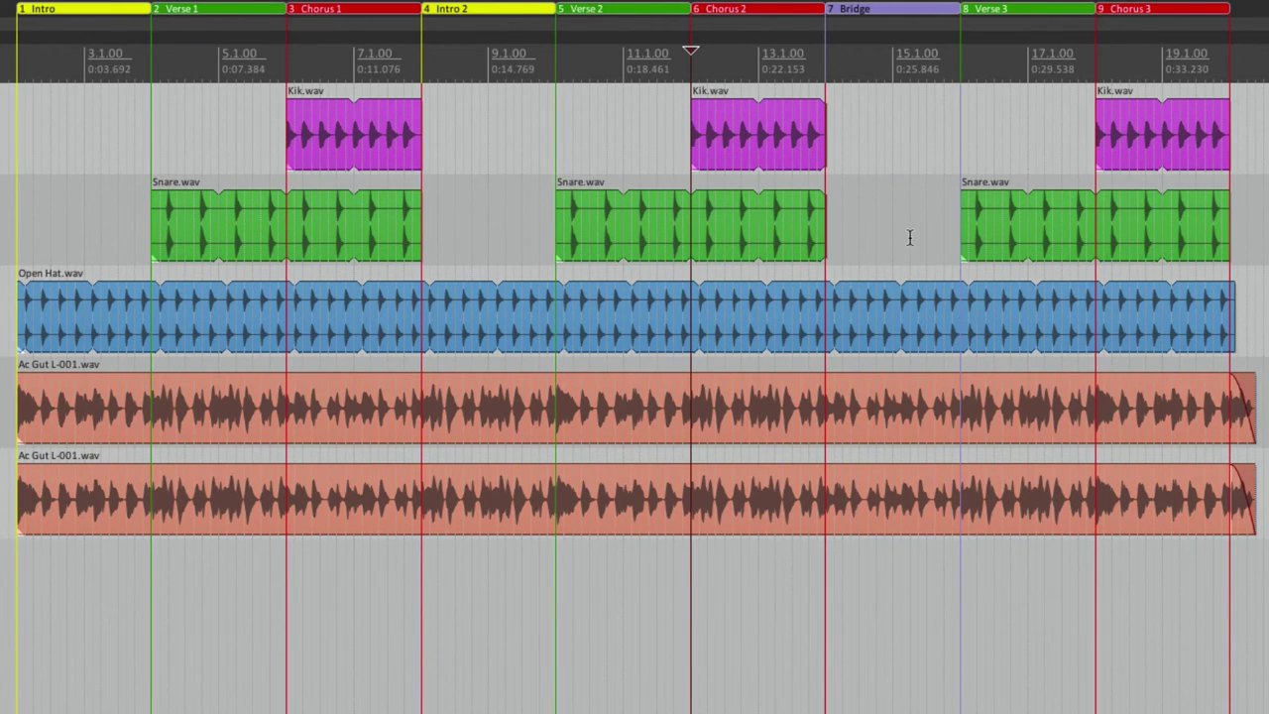
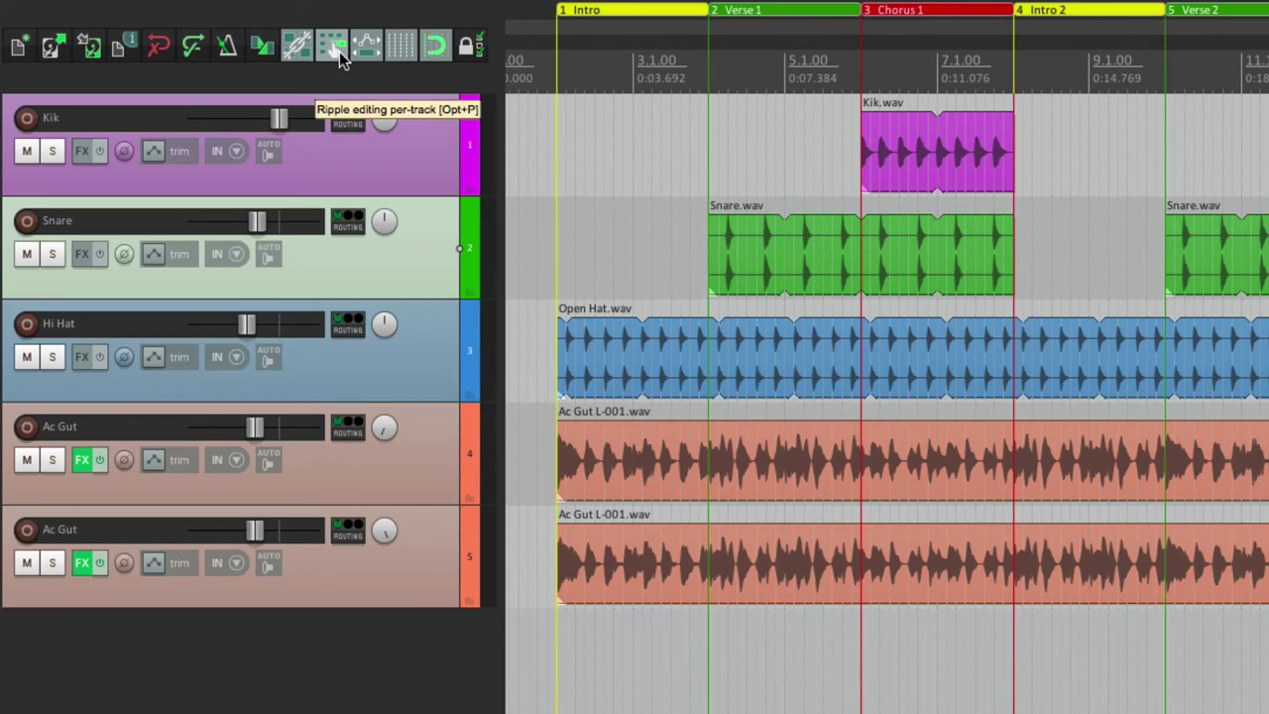
Set ripple editing to all tracks, delete the Kik item in Chorus 1 and undo the deletion.
click(337, 49)
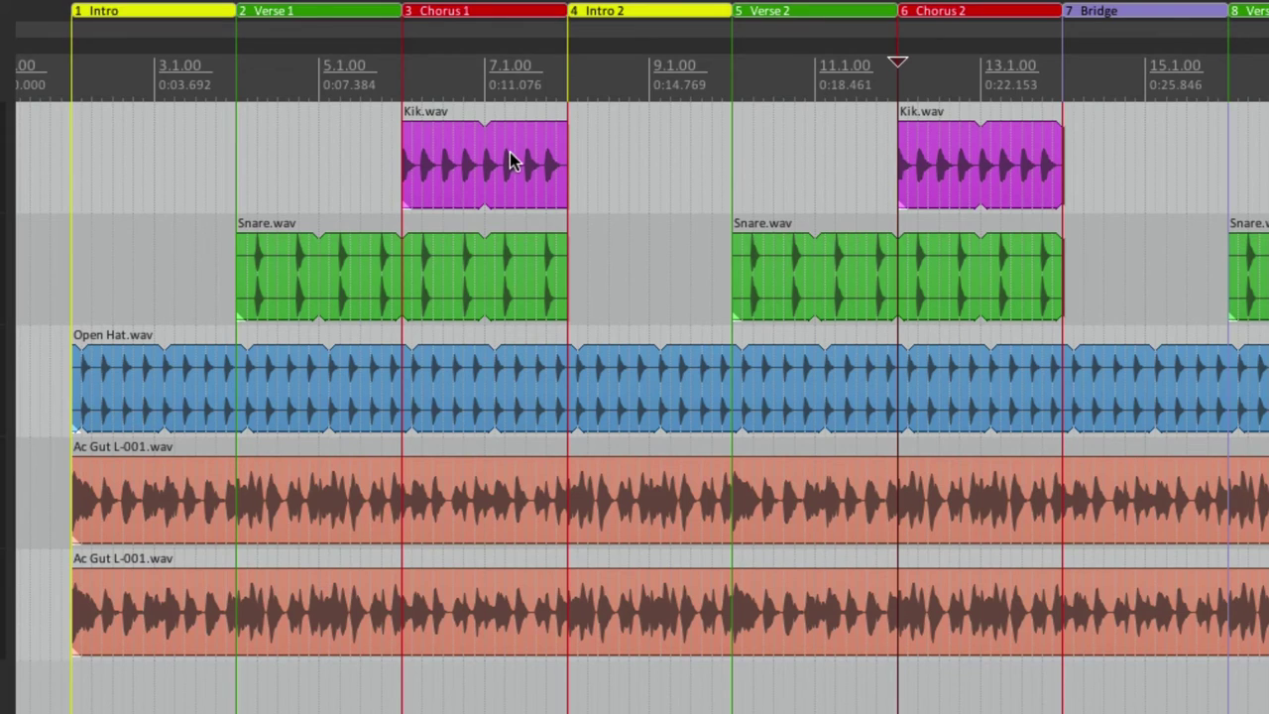
click(444, 150)
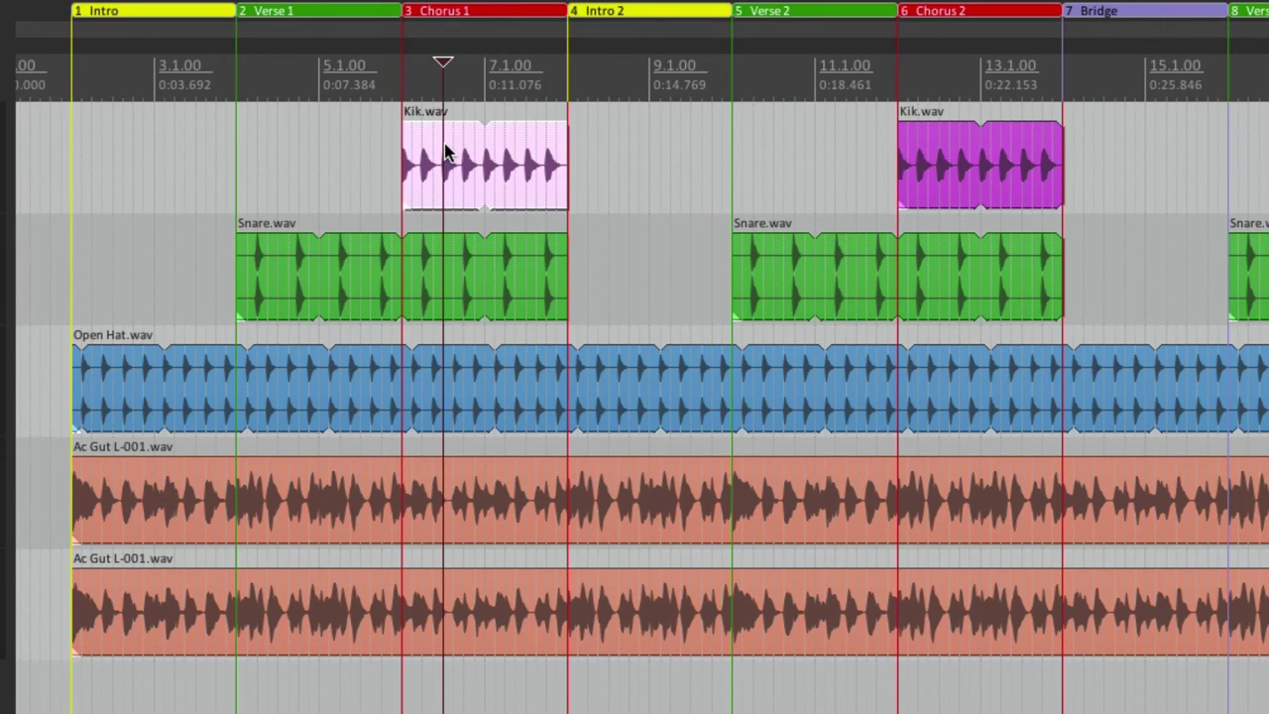
key(Delete)
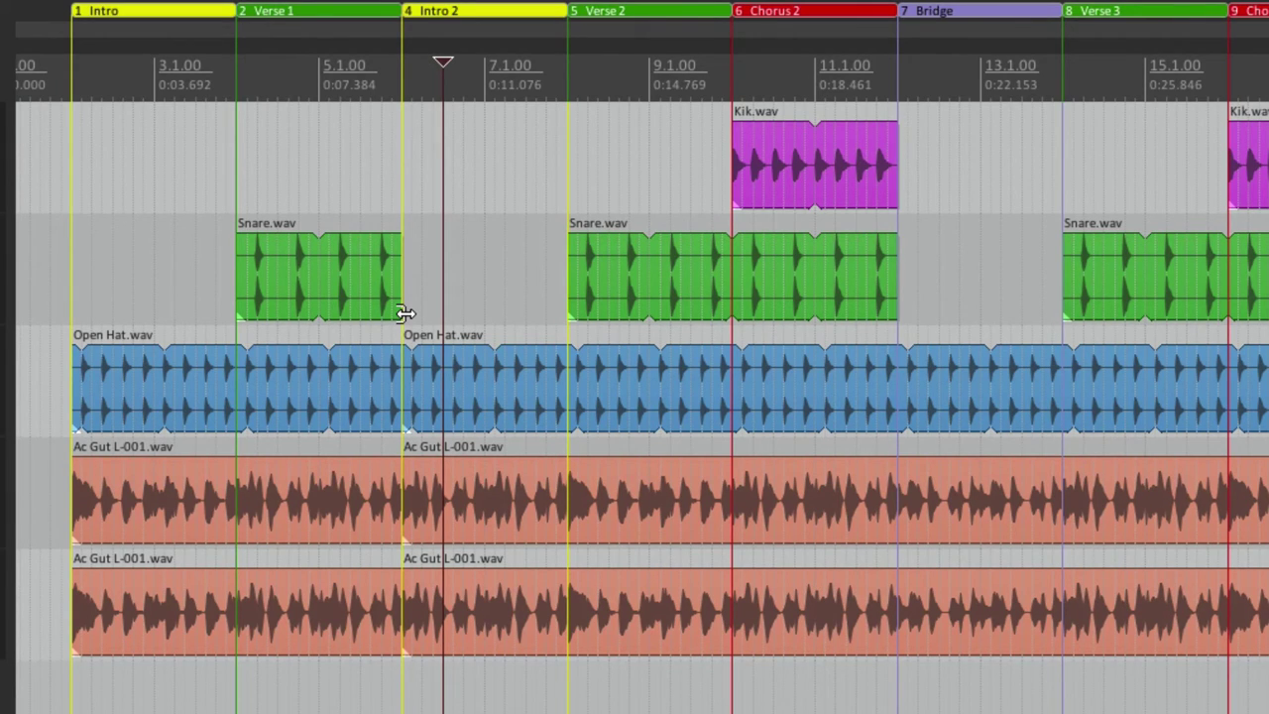
key(ctrl+z)
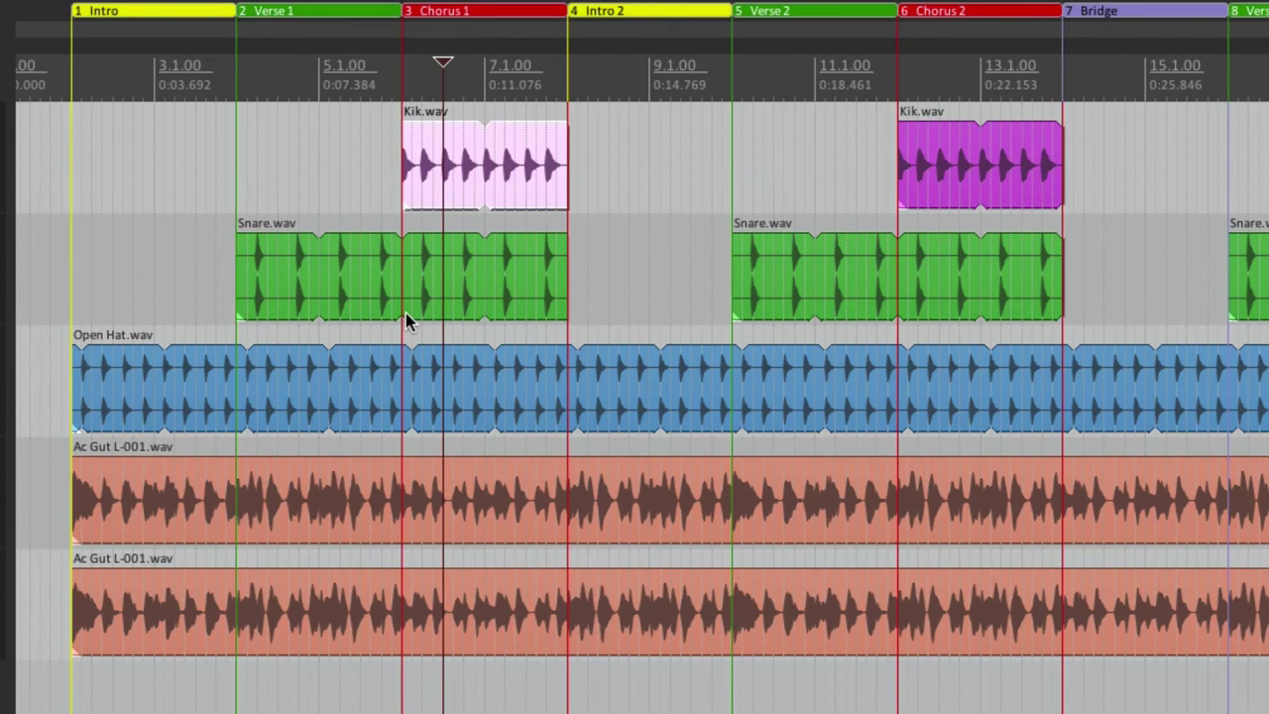
Select the Verse 1 time range, delete the first Snare item with all-tracks ripple editing on, and undo the deletion.
click(185, 208)
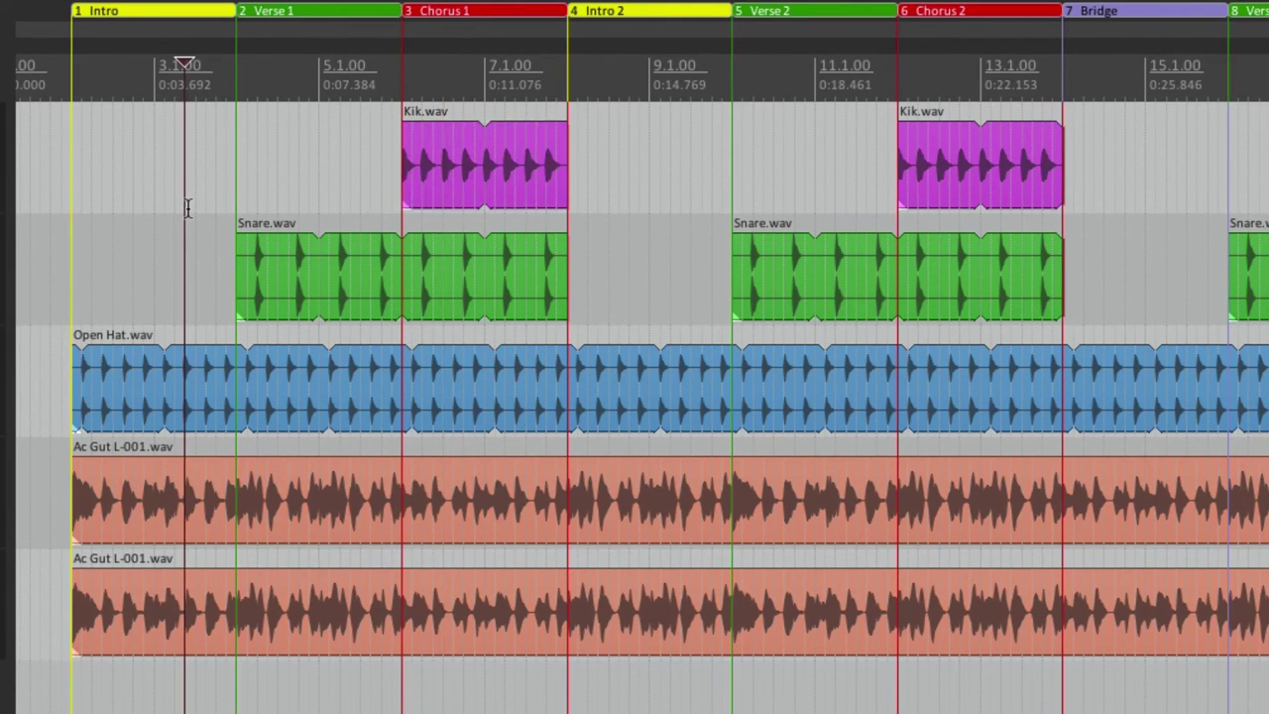
click(309, 20)
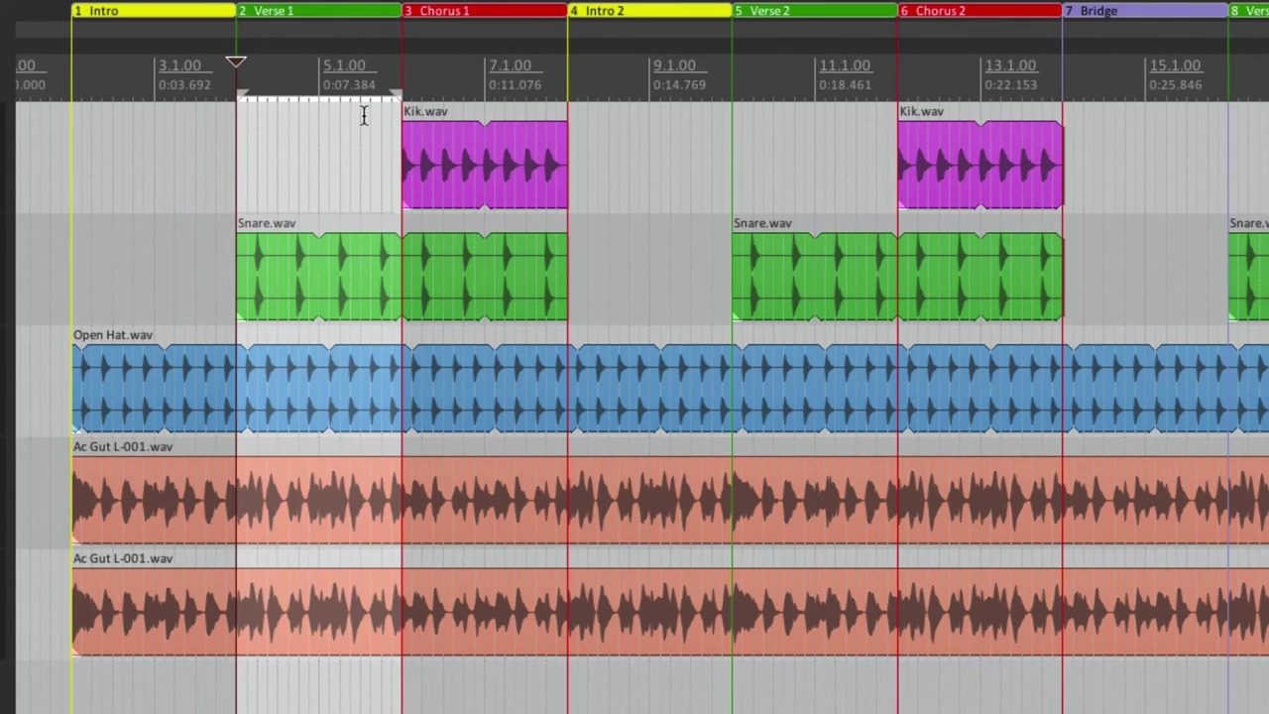
click(333, 284)
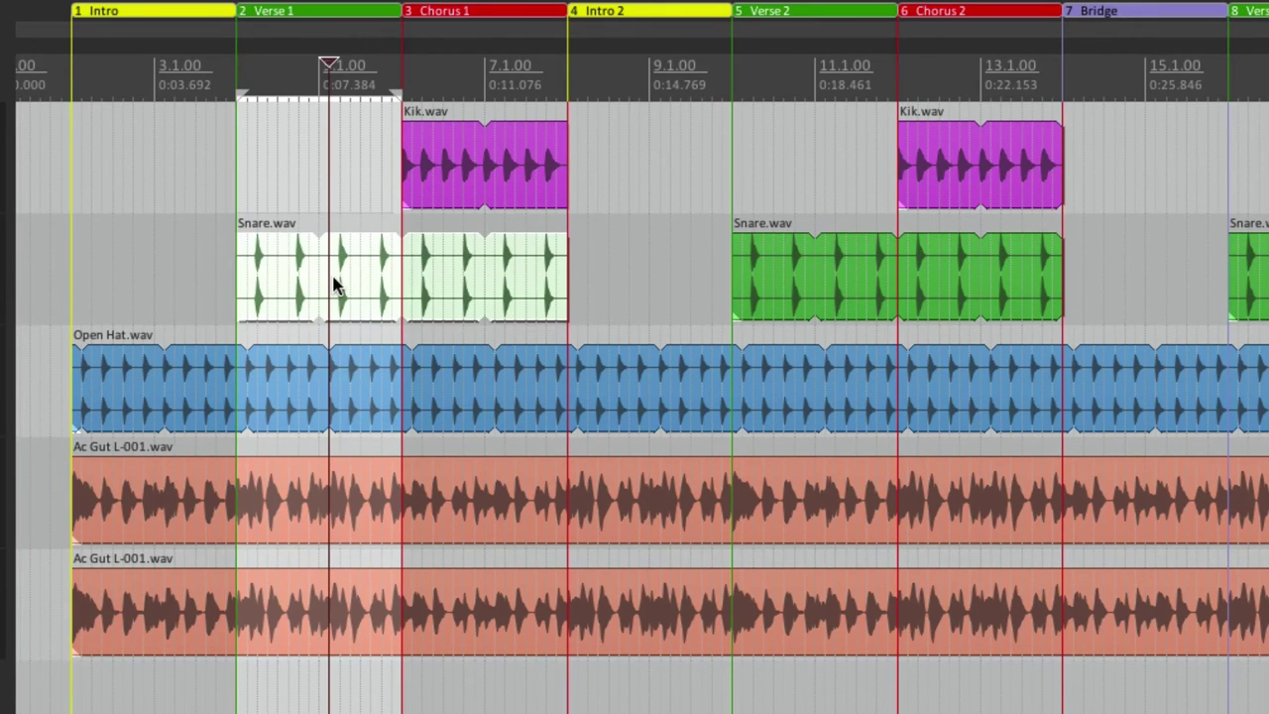
key(Delete)
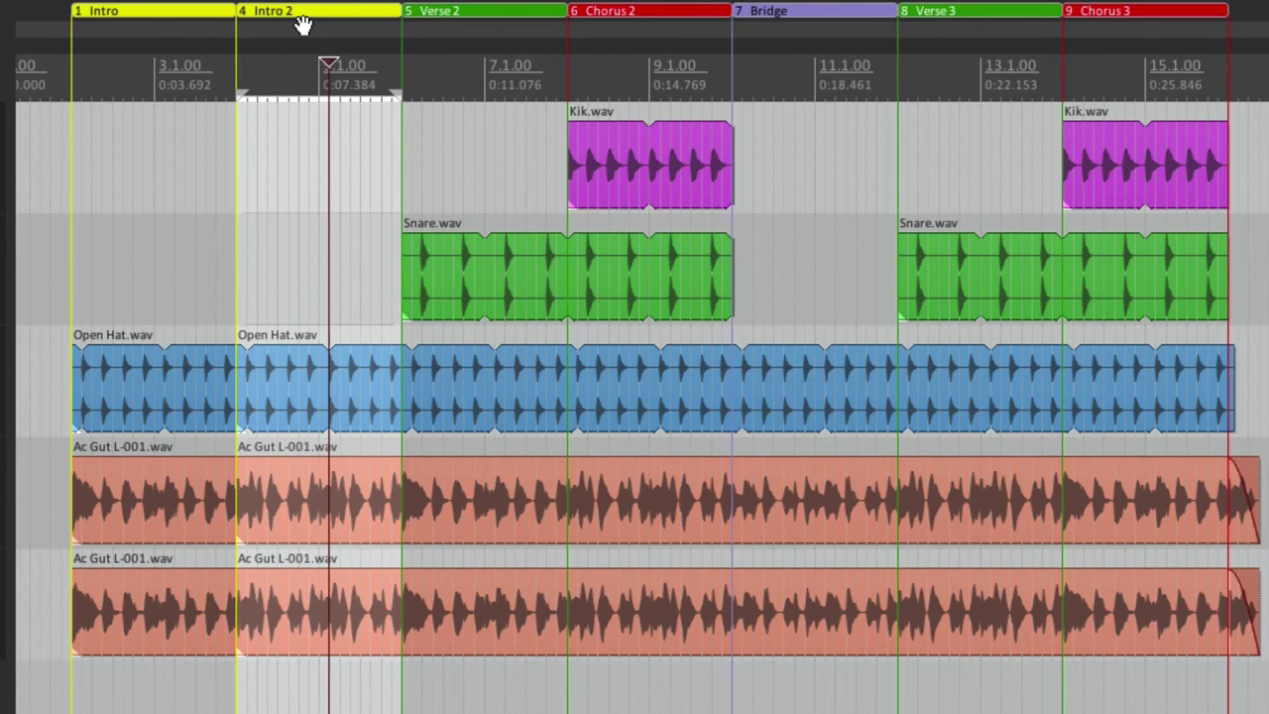
key(ctrl+z)
key(ctrl+z)
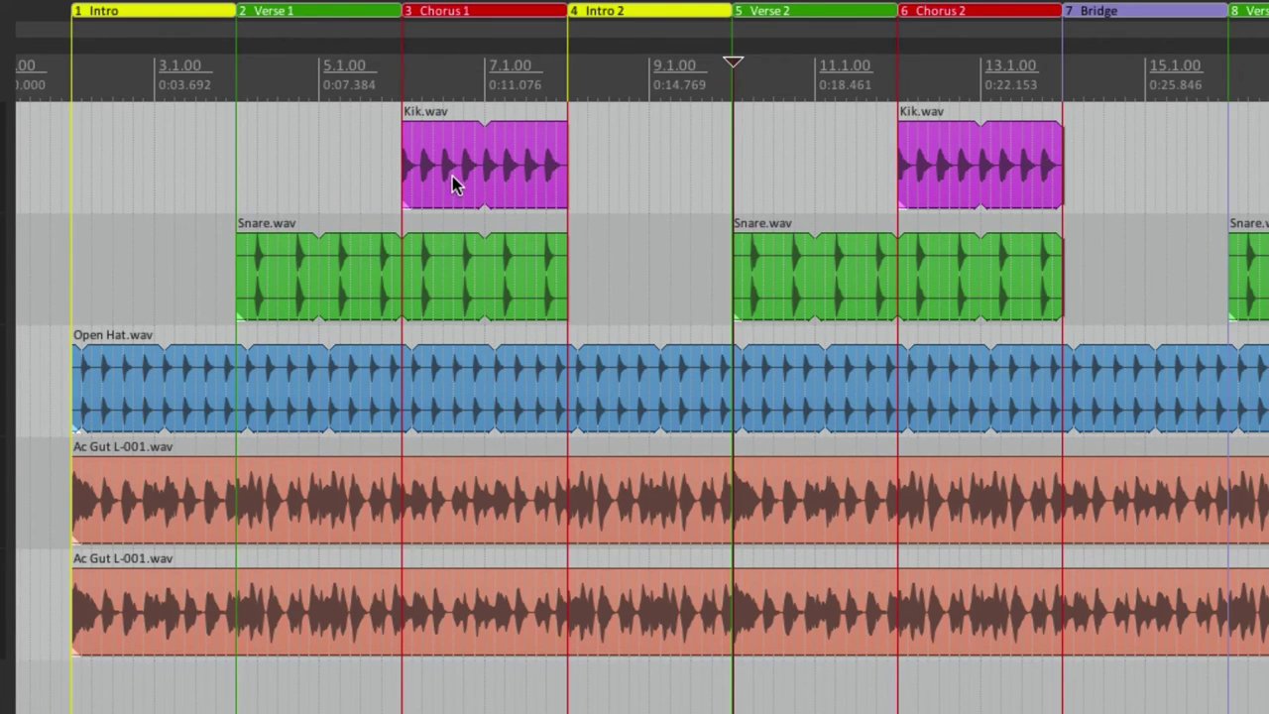
Select the Chorus 1 time range, delete the Kik item inside it and undo the deletion.
click(481, 16)
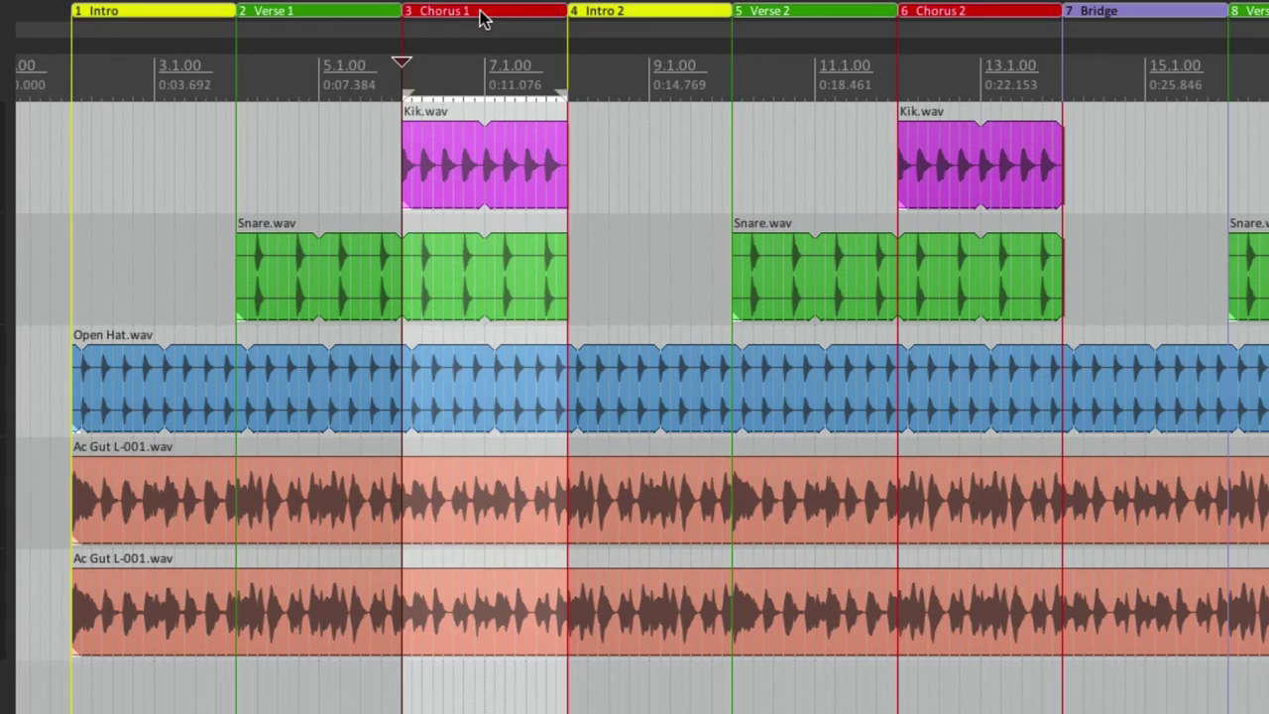
click(476, 176)
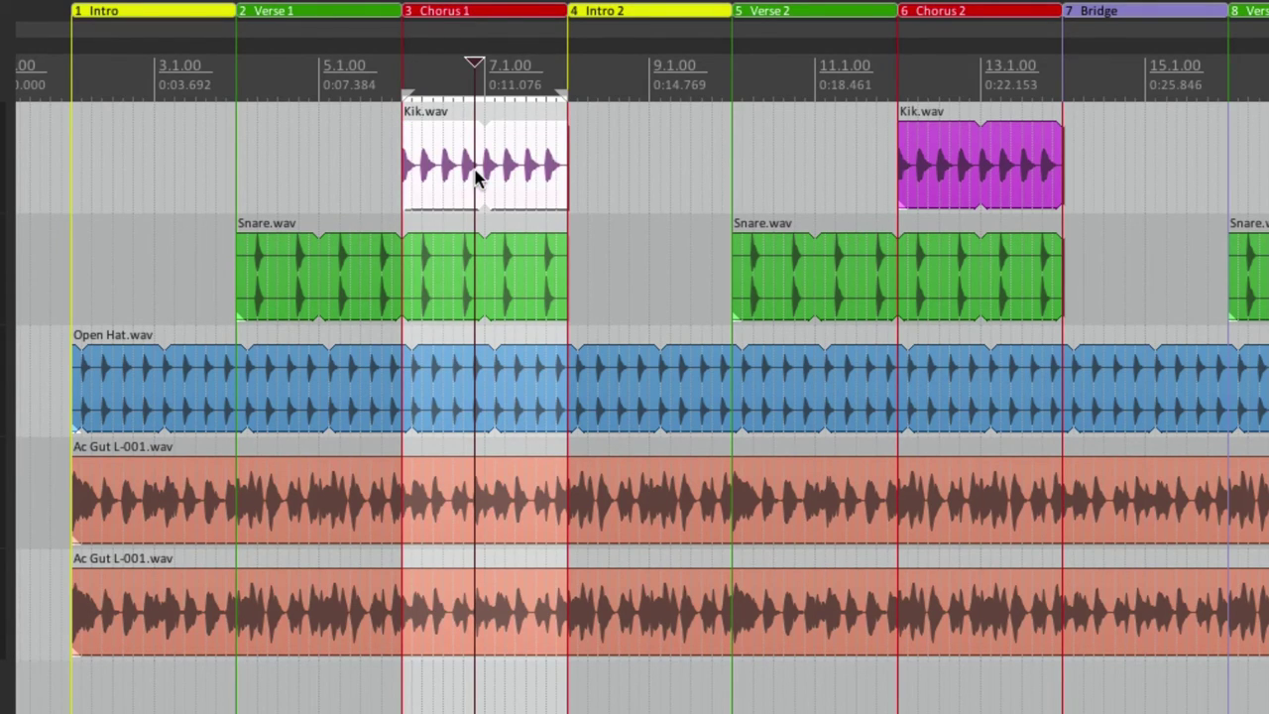
key(ctrl+shift+Delete)
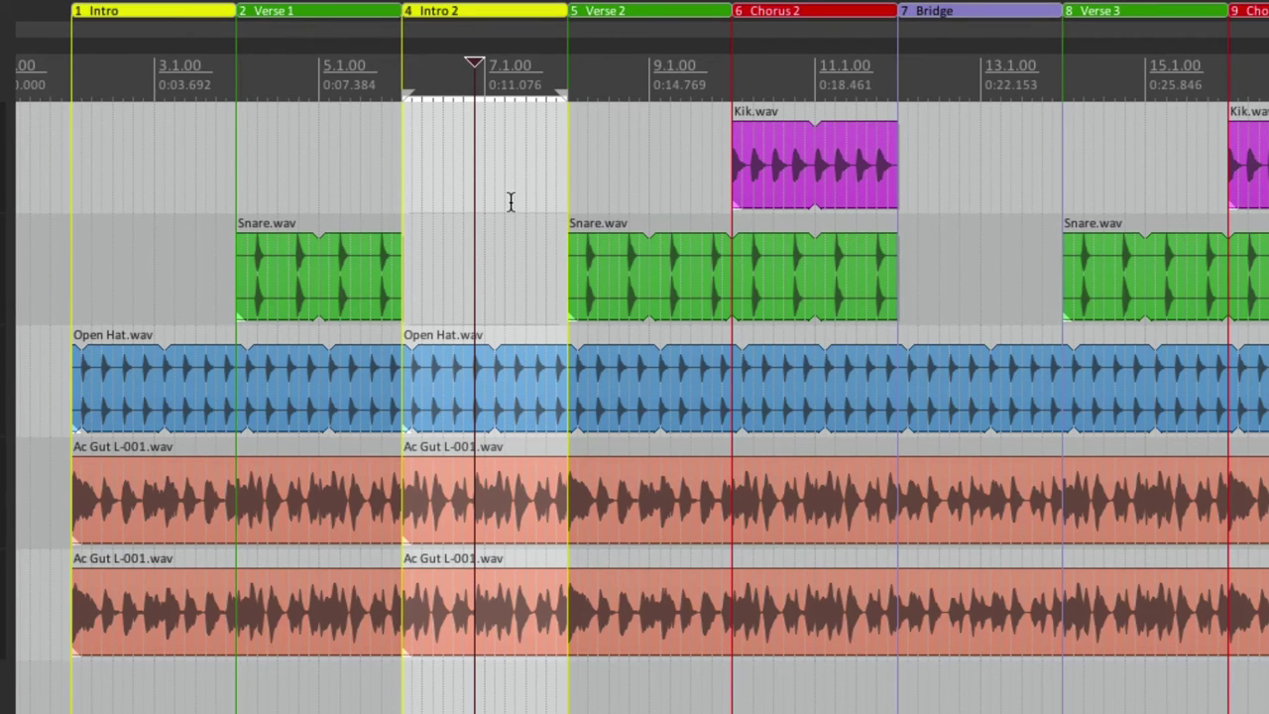
key(ctrl+v)
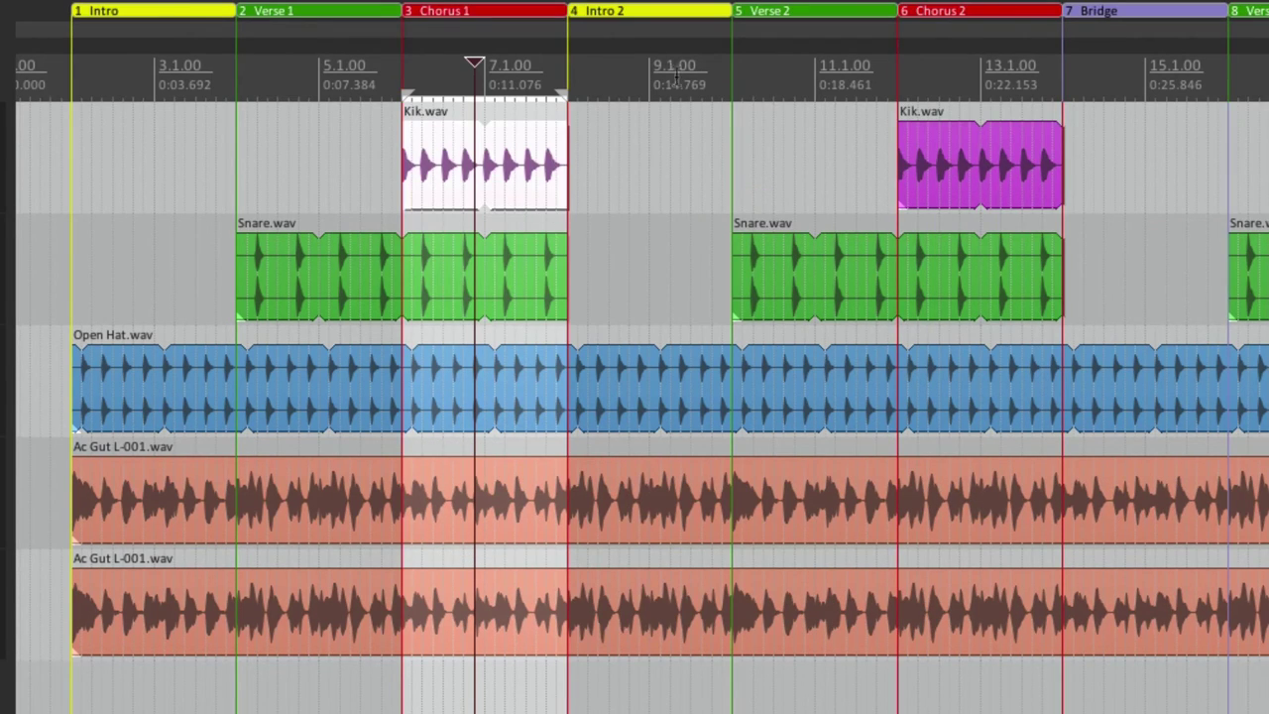
key(ctrl+z)
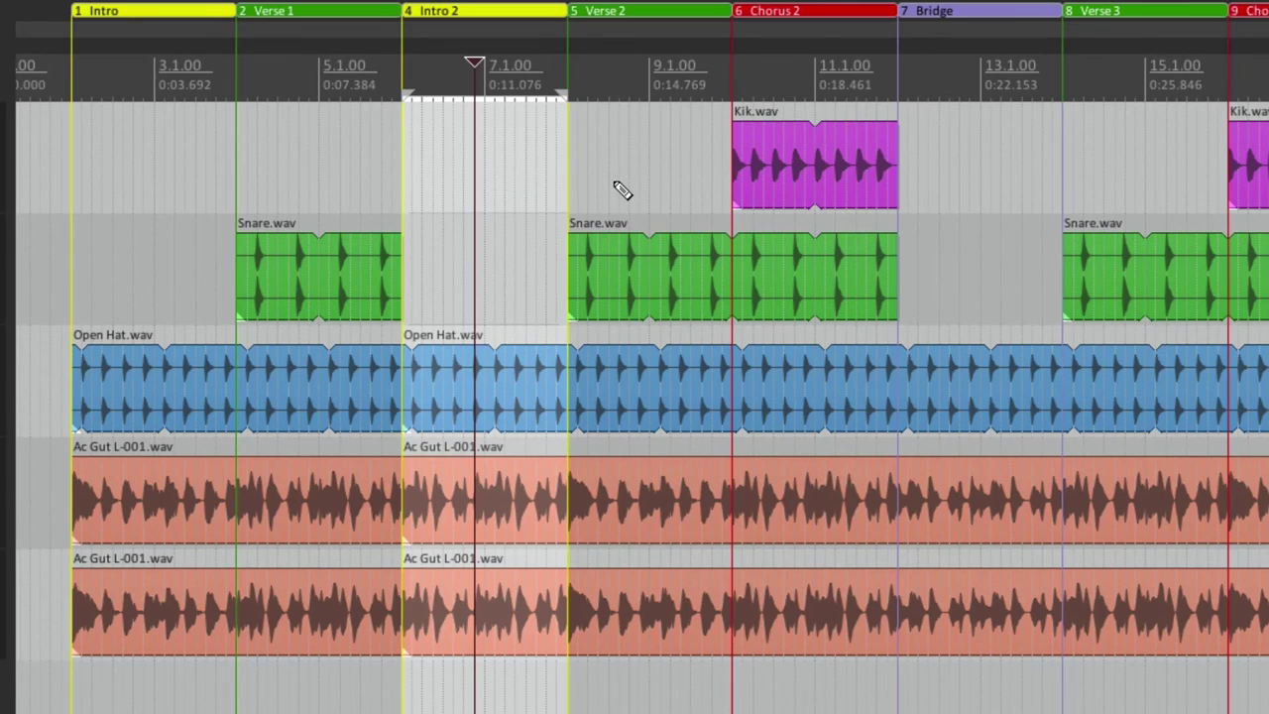
key(ctrl+v)
click(512, 202)
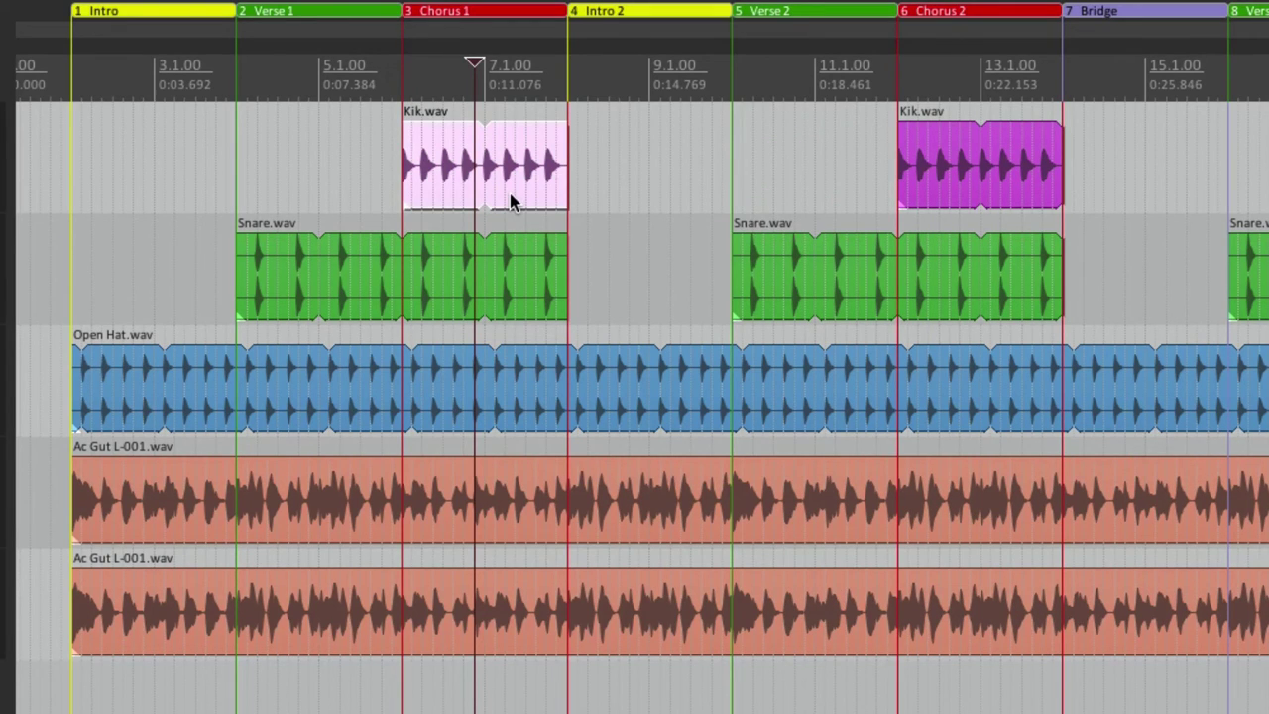
Try moving the first Snare item to start at 5.2.50 and return it to 4.1.00.
click(309, 154)
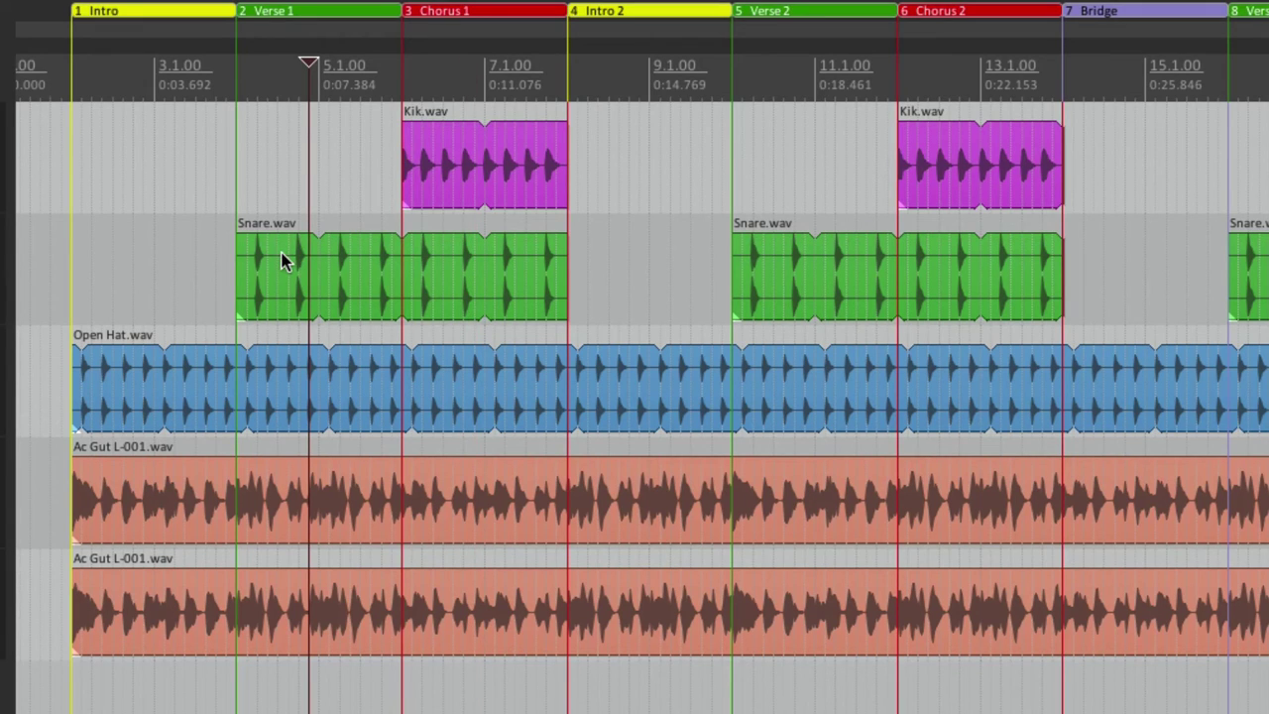
drag(281, 261, 399, 259)
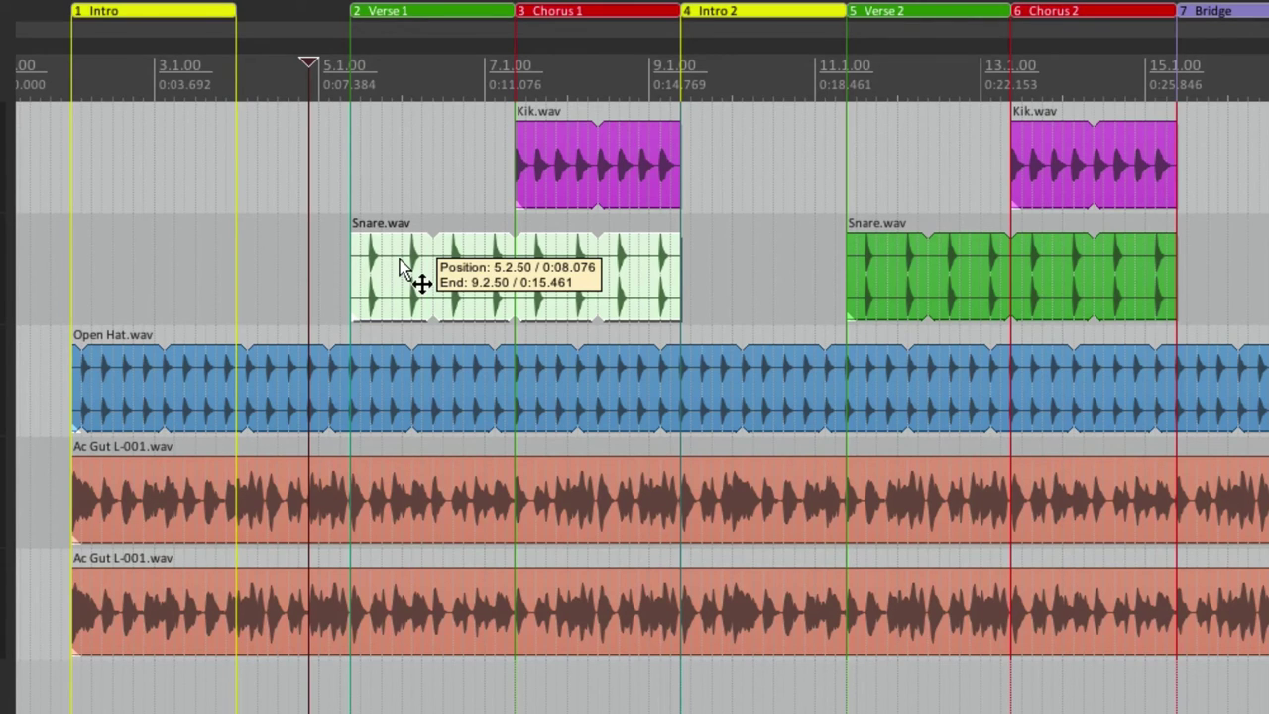
drag(421, 283, 309, 284)
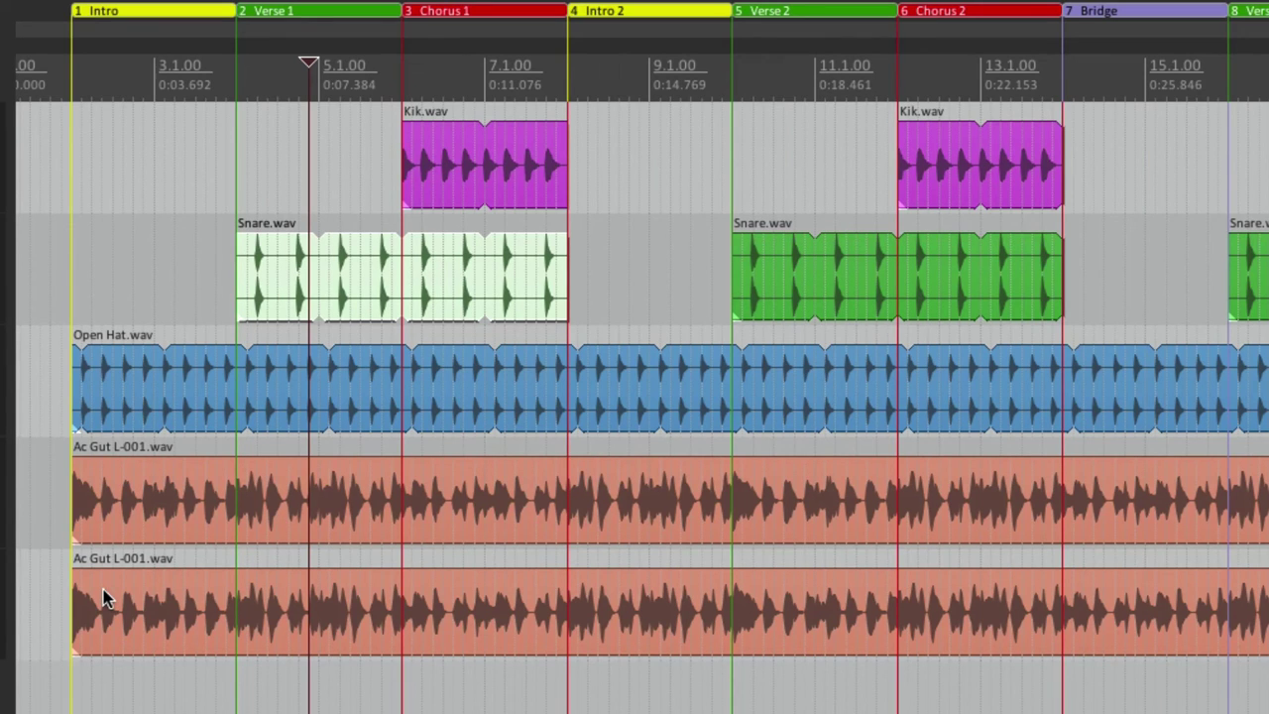
Try moving the Ac Gut L-001 item on the lowest track to start at 3.1.00 or later and undo the move.
drag(104, 600, 197, 601)
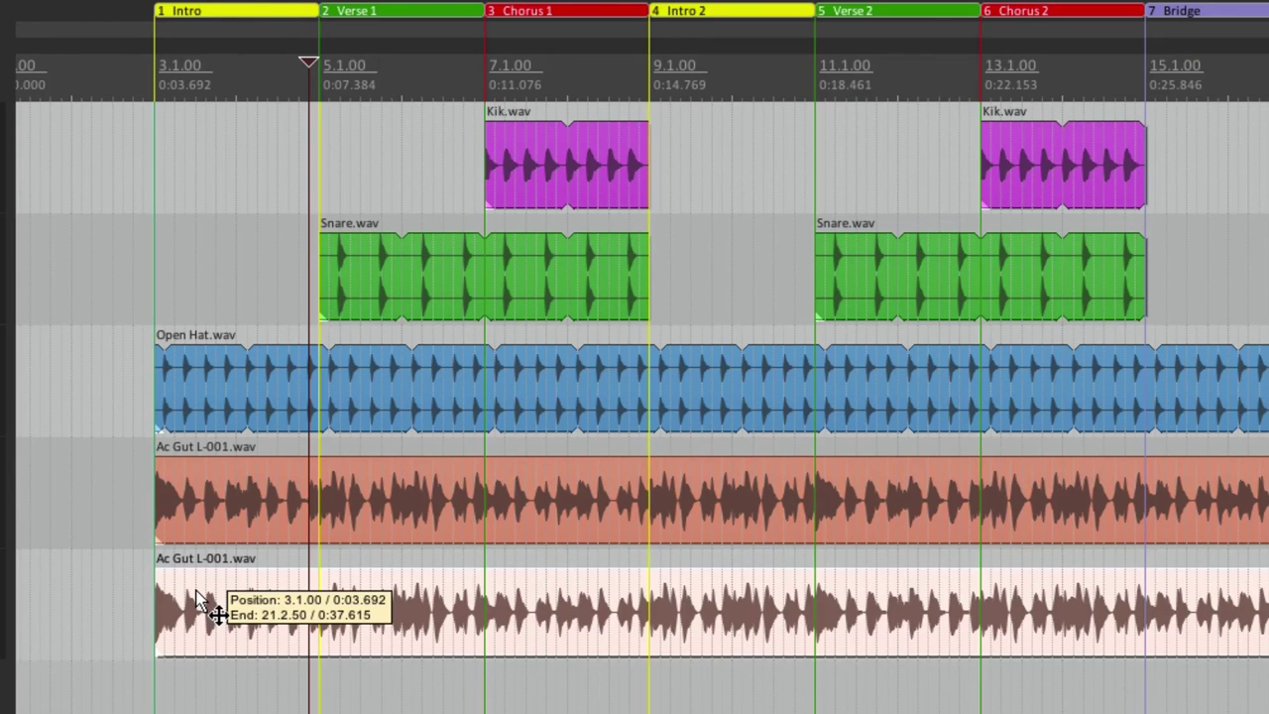
drag(197, 601, 690, 587)
key(ctrl+z)
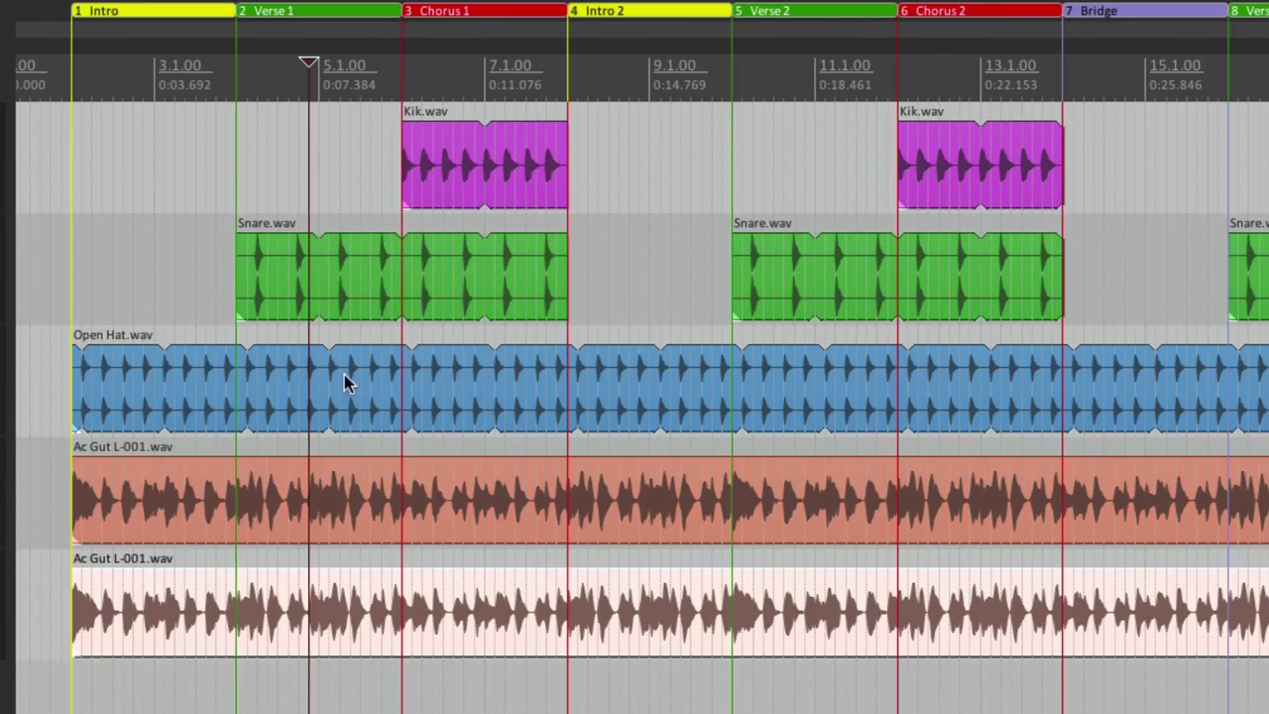
Shift the first Snare item about one beat later, select the Open Hat and both Ac Gut items in turn, and undo the shift.
click(172, 241)
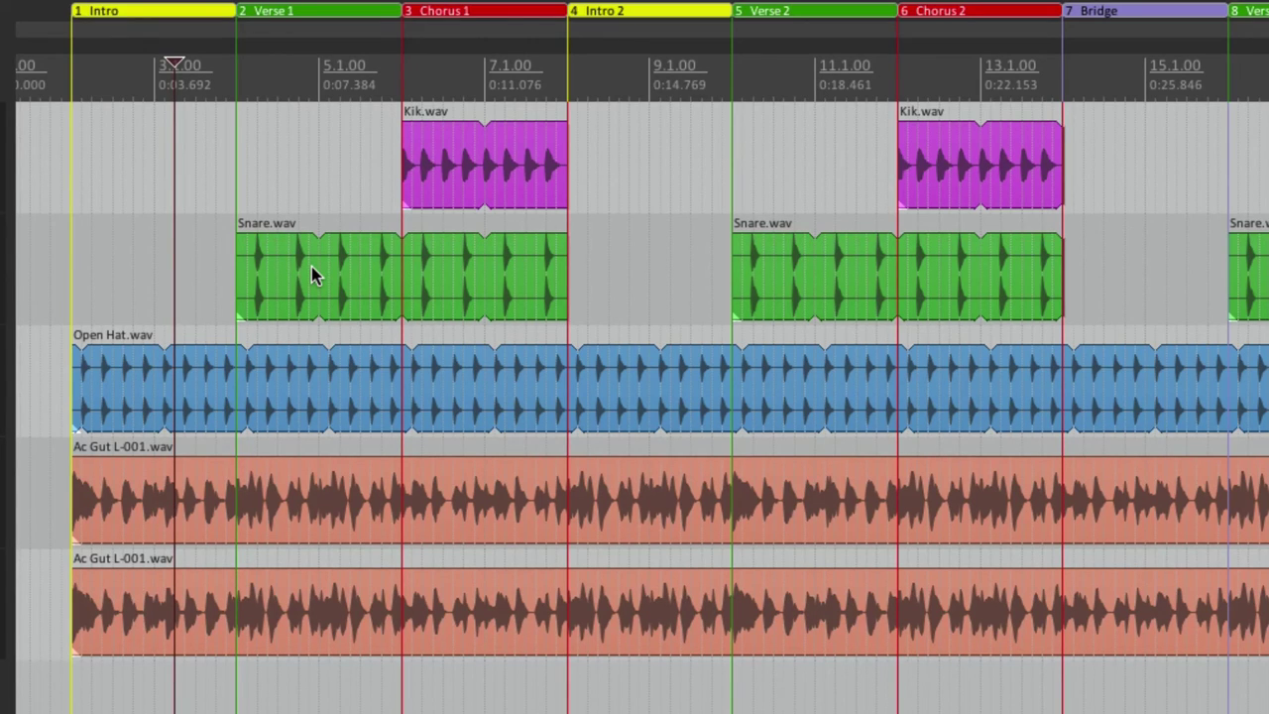
mouse_move(311, 268)
mouse_down()
mouse_move(396, 276)
mouse_move(333, 277)
mouse_up()
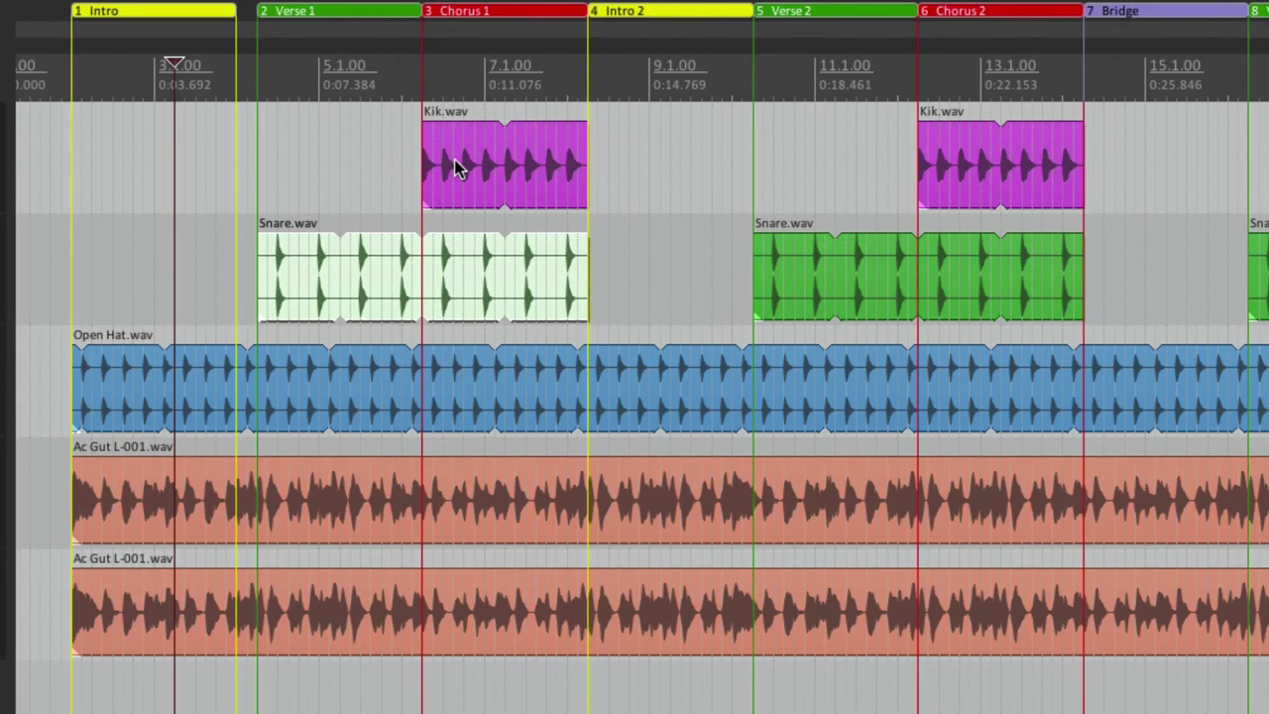
click(545, 409)
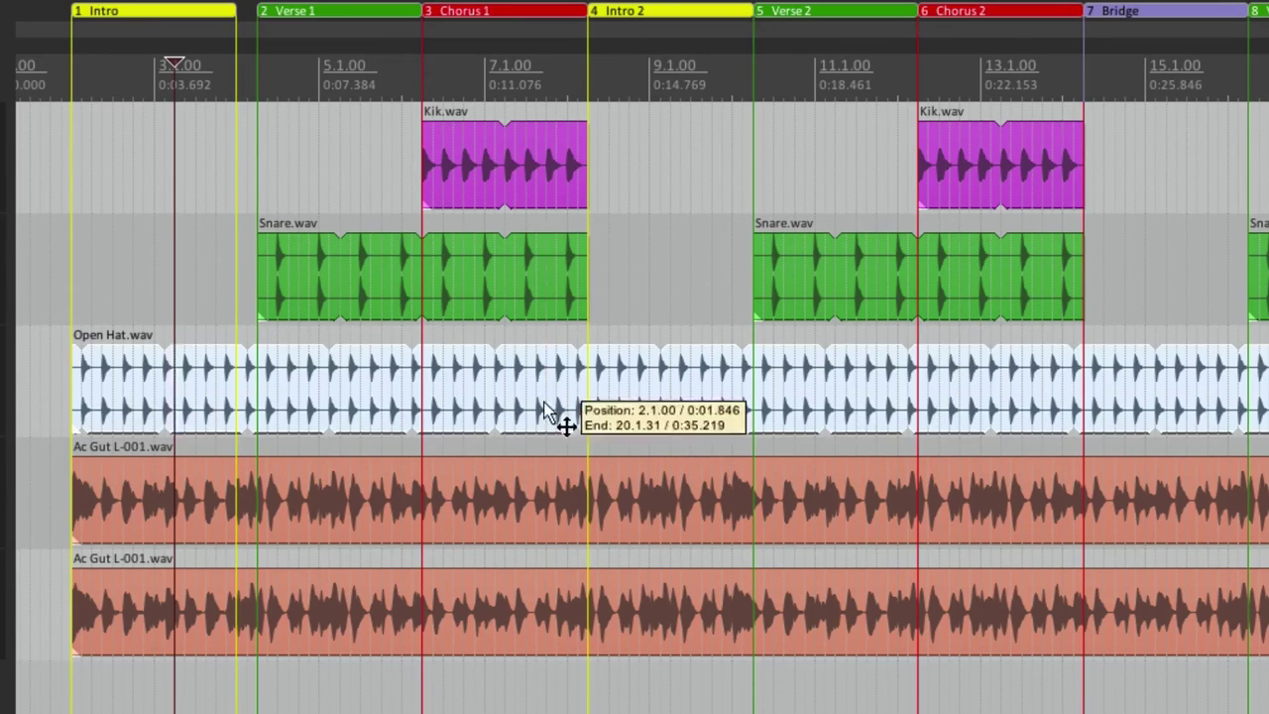
click(537, 517)
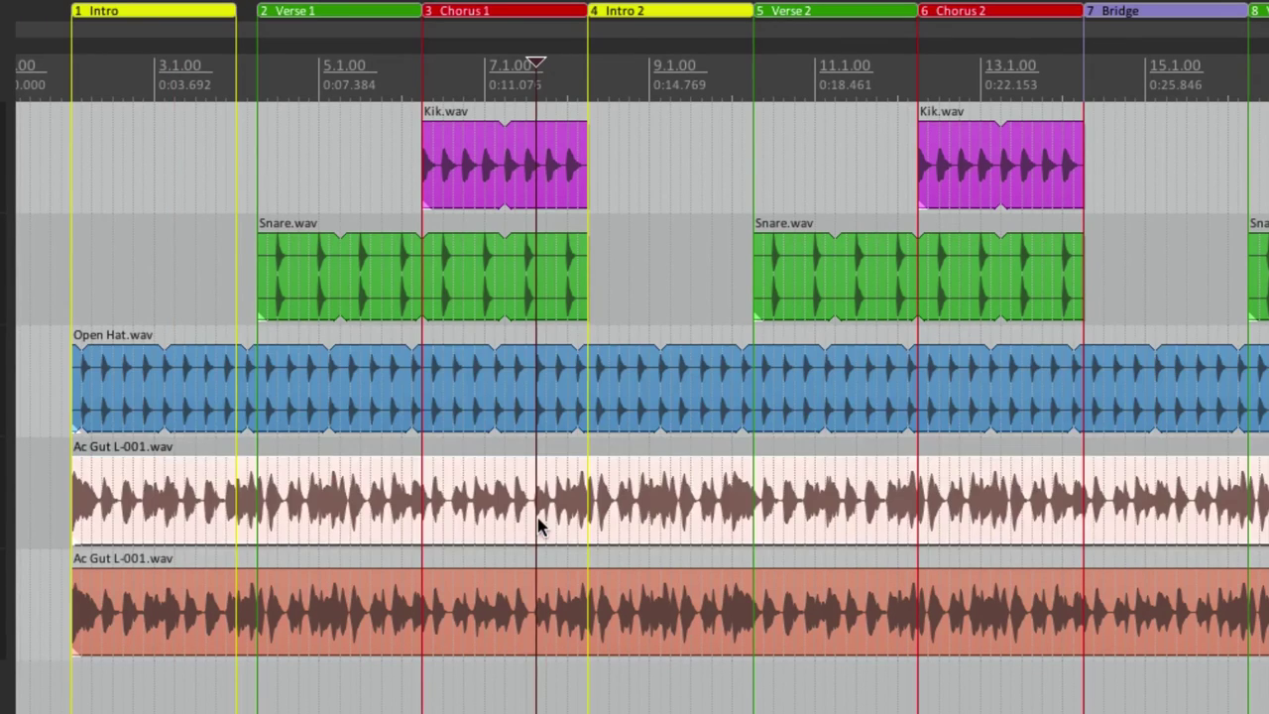
click(537, 587)
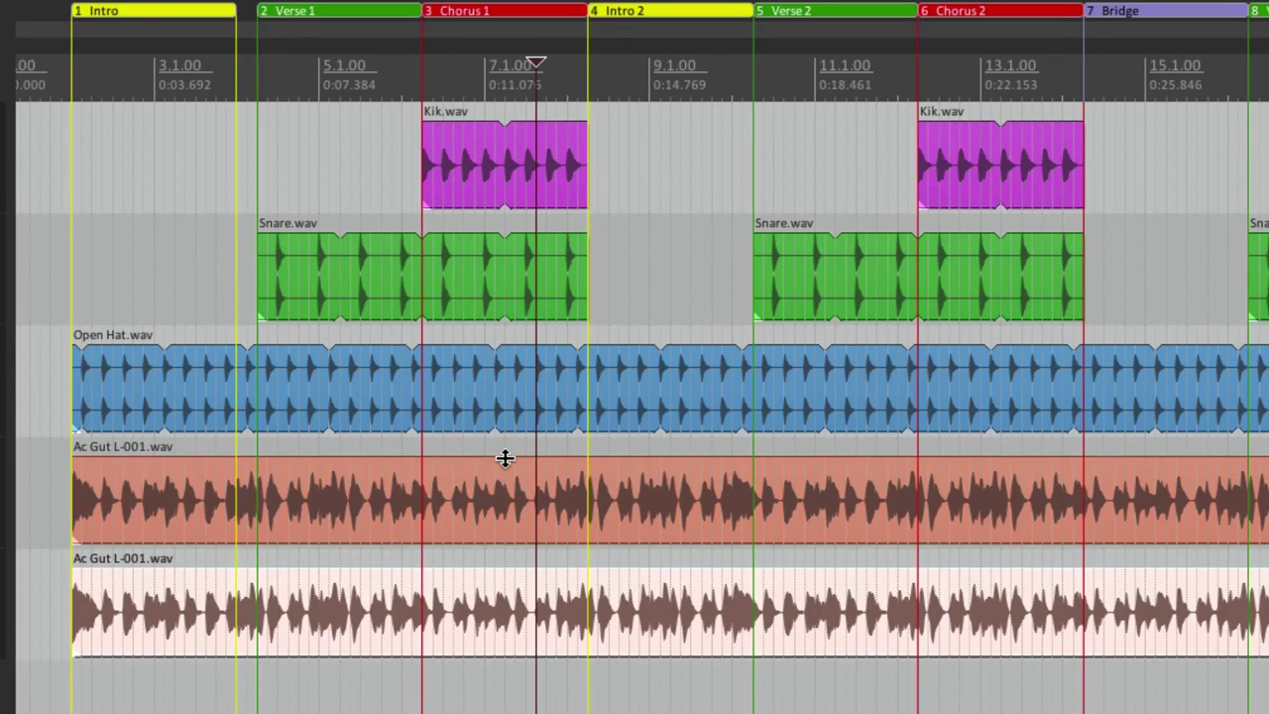
key(ctrl+z)
click(204, 230)
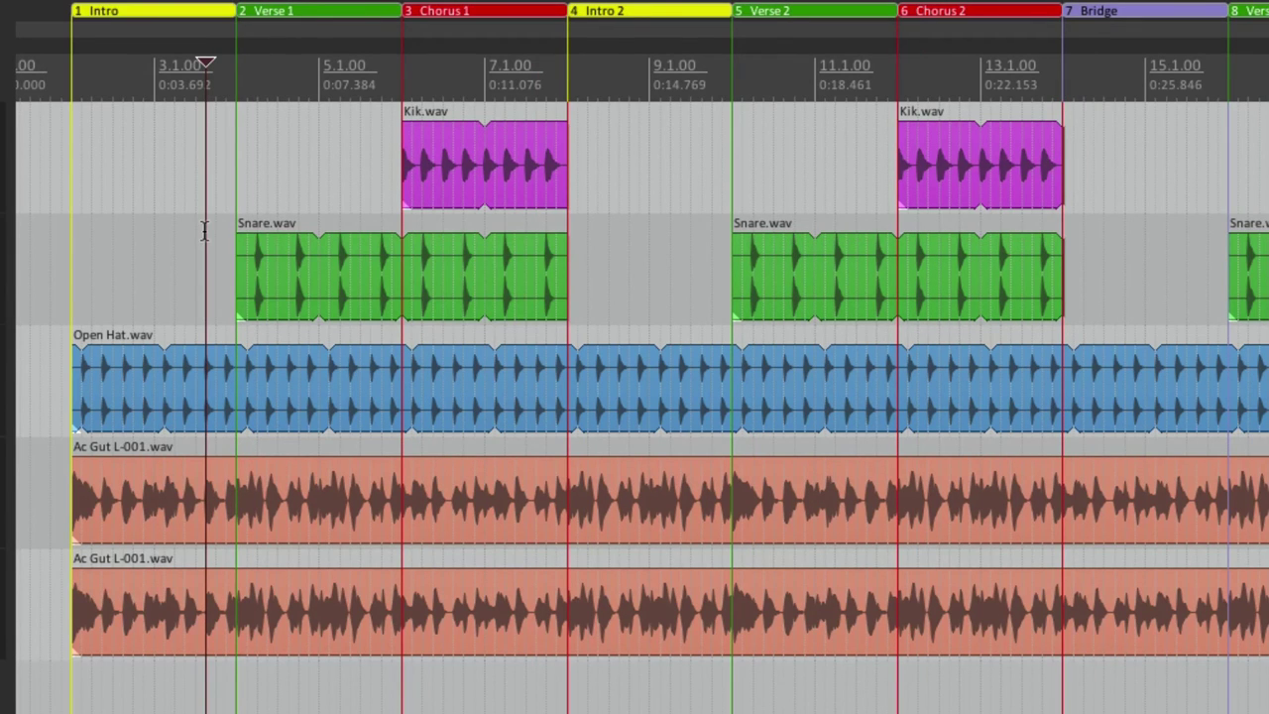
Split the Open Hat item and both Ac Gut L-001 items at 4.1.00, the start of Verse 1.
scroll(189, 249, up, 3)
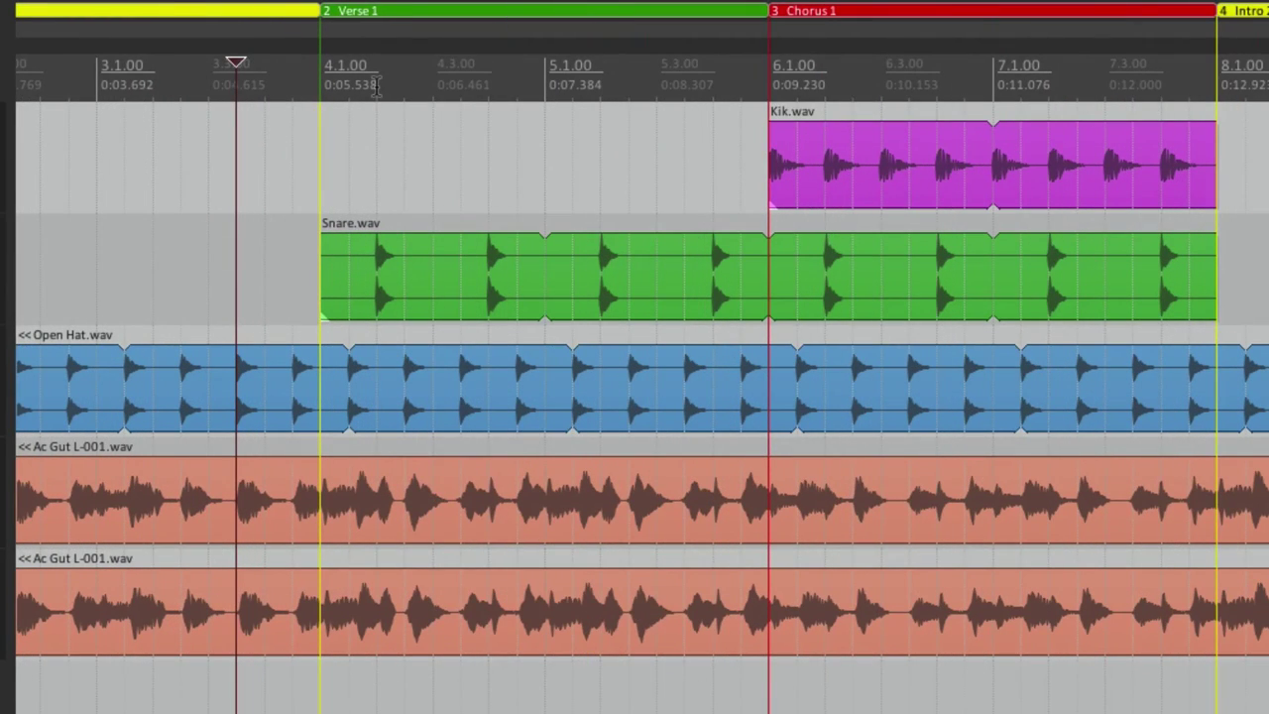
scroll(377, 86, up, 3)
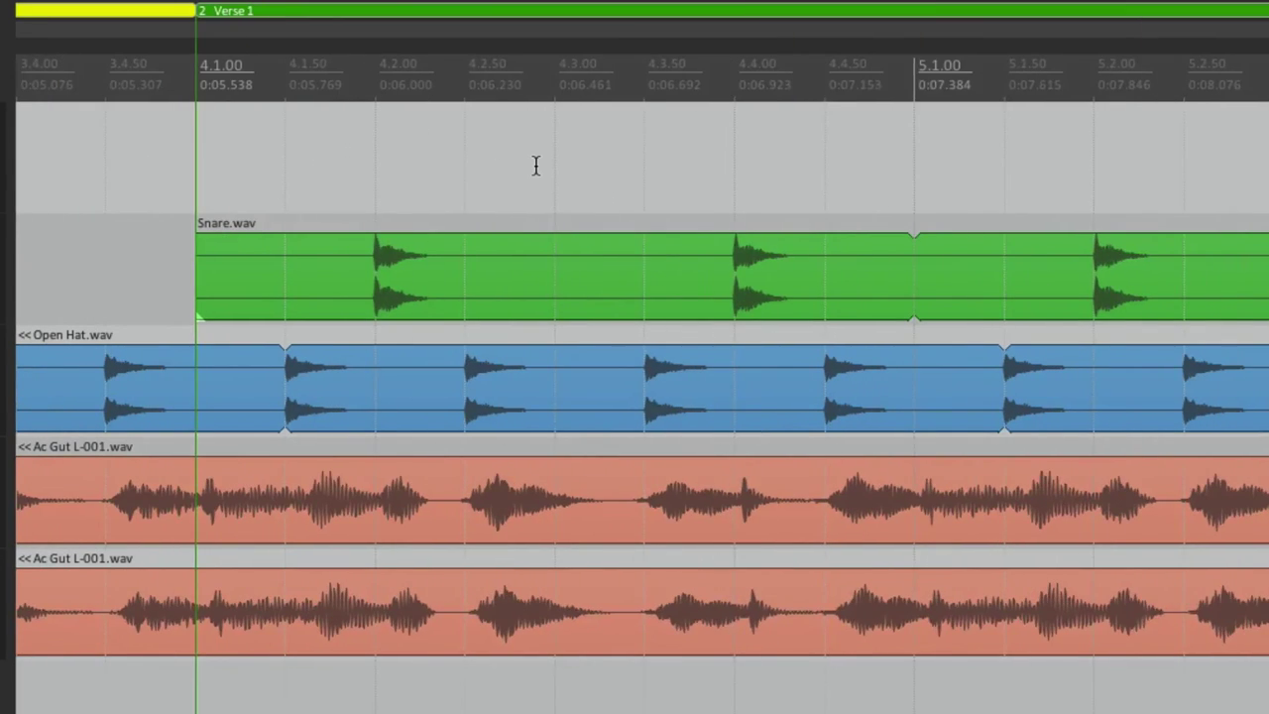
scroll(535, 166, left, 2)
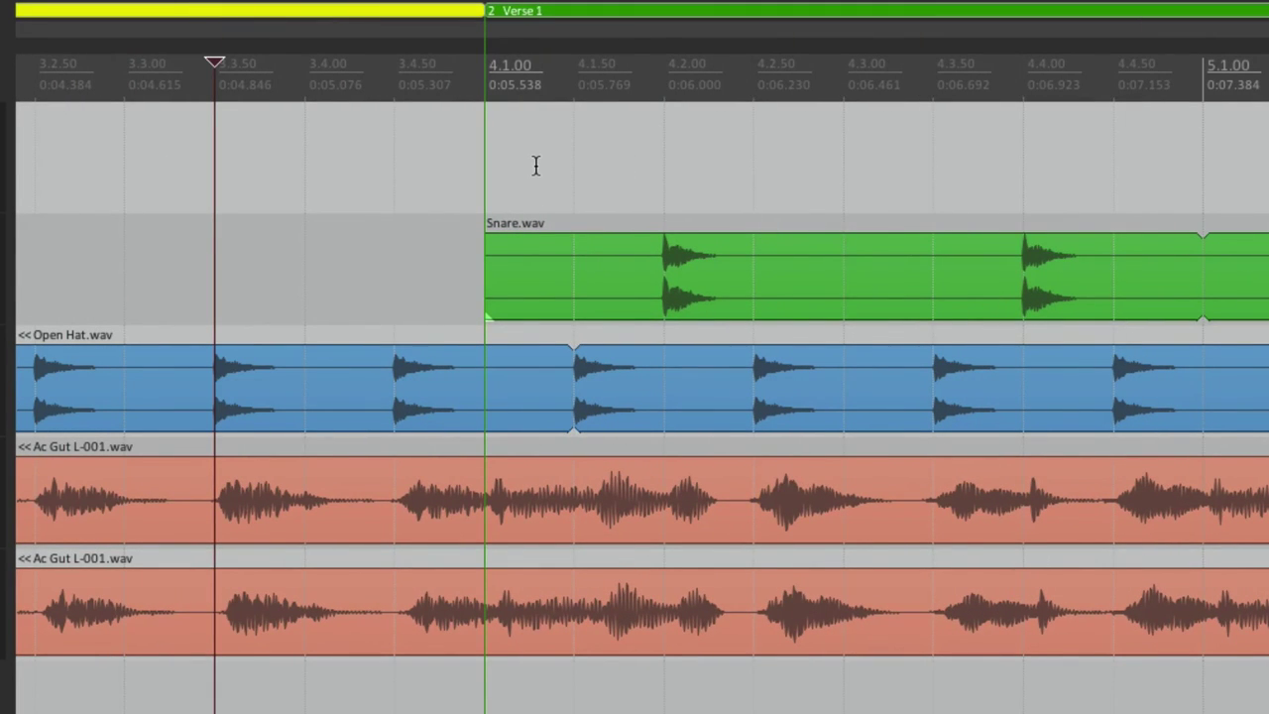
click(486, 389)
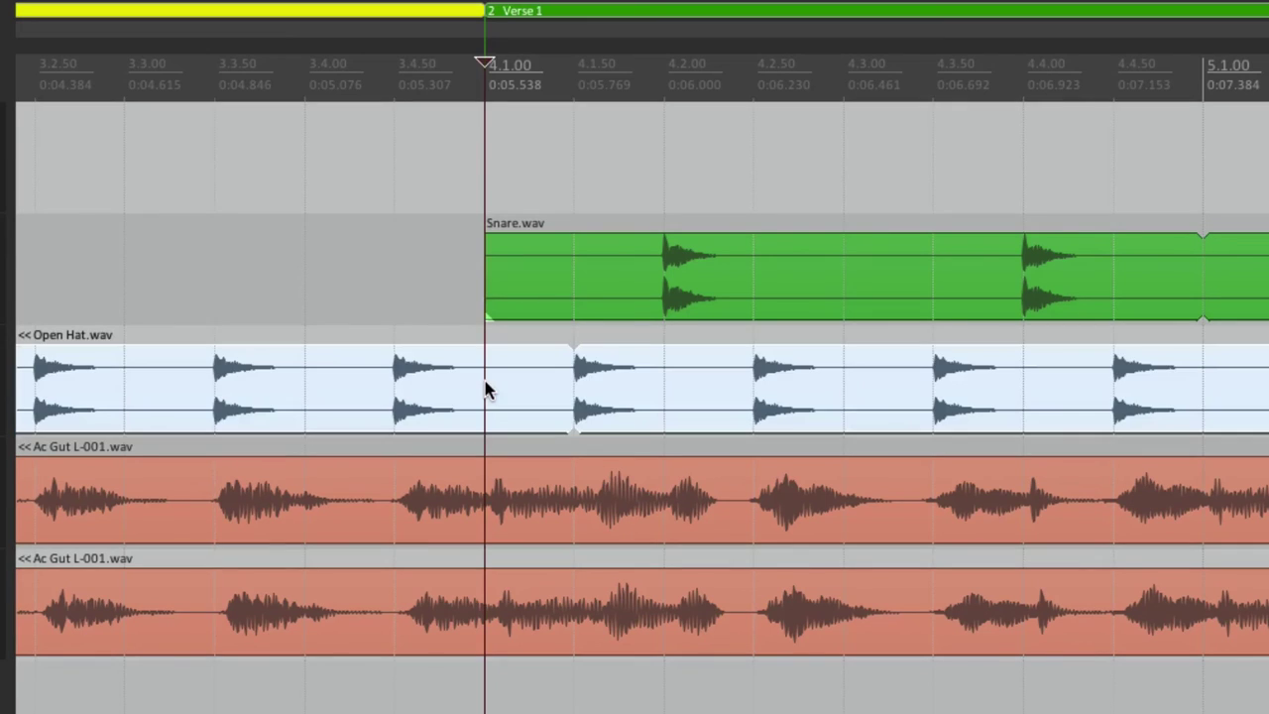
shift+click(480, 499)
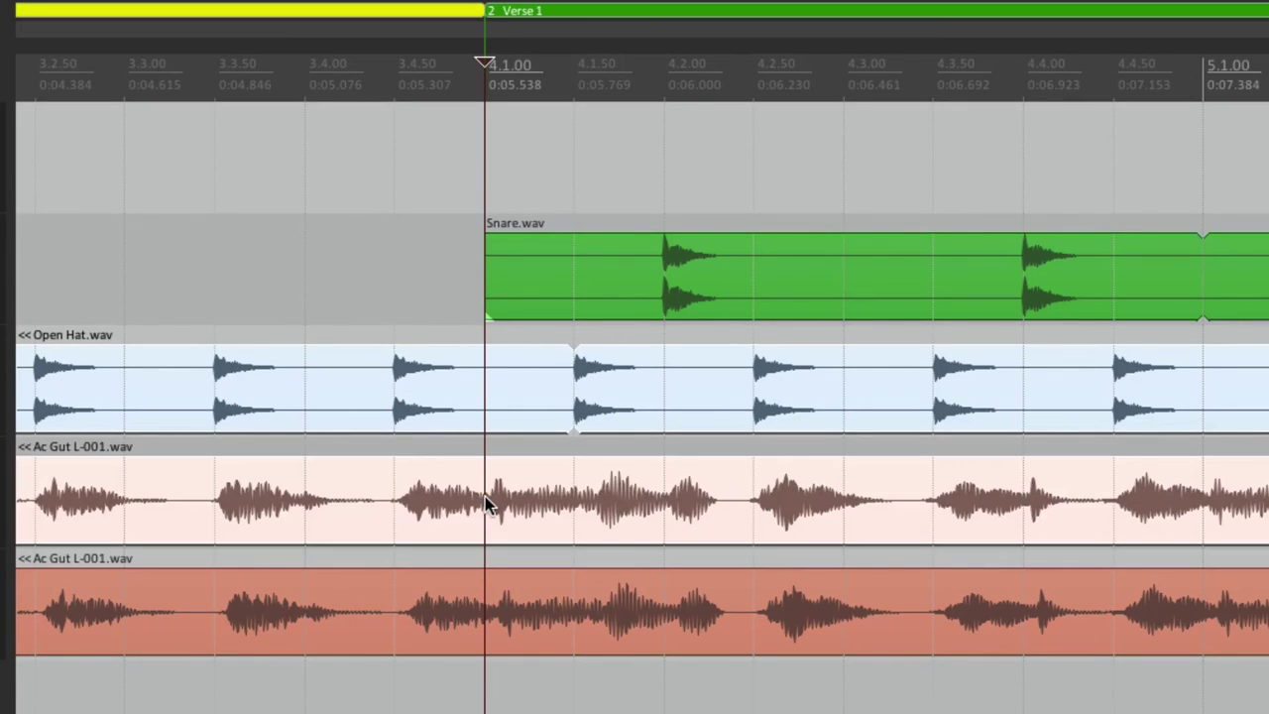
shift+click(484, 612)
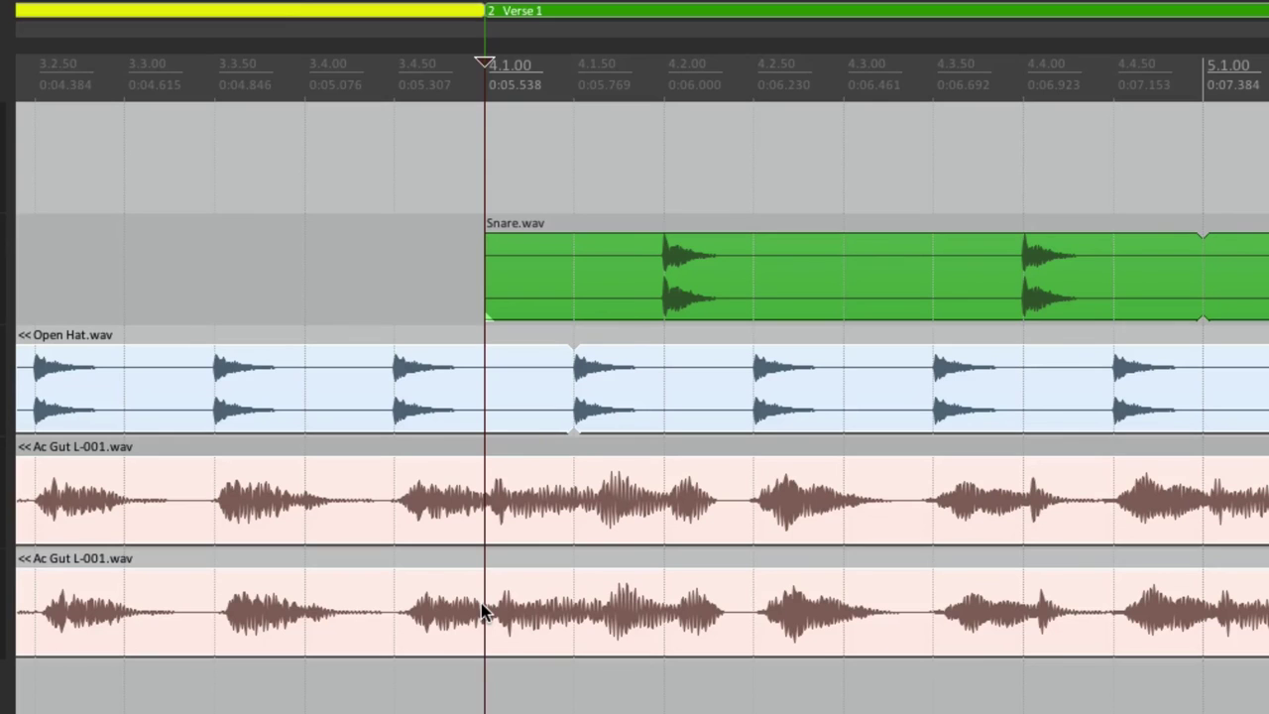
key(alt+x)
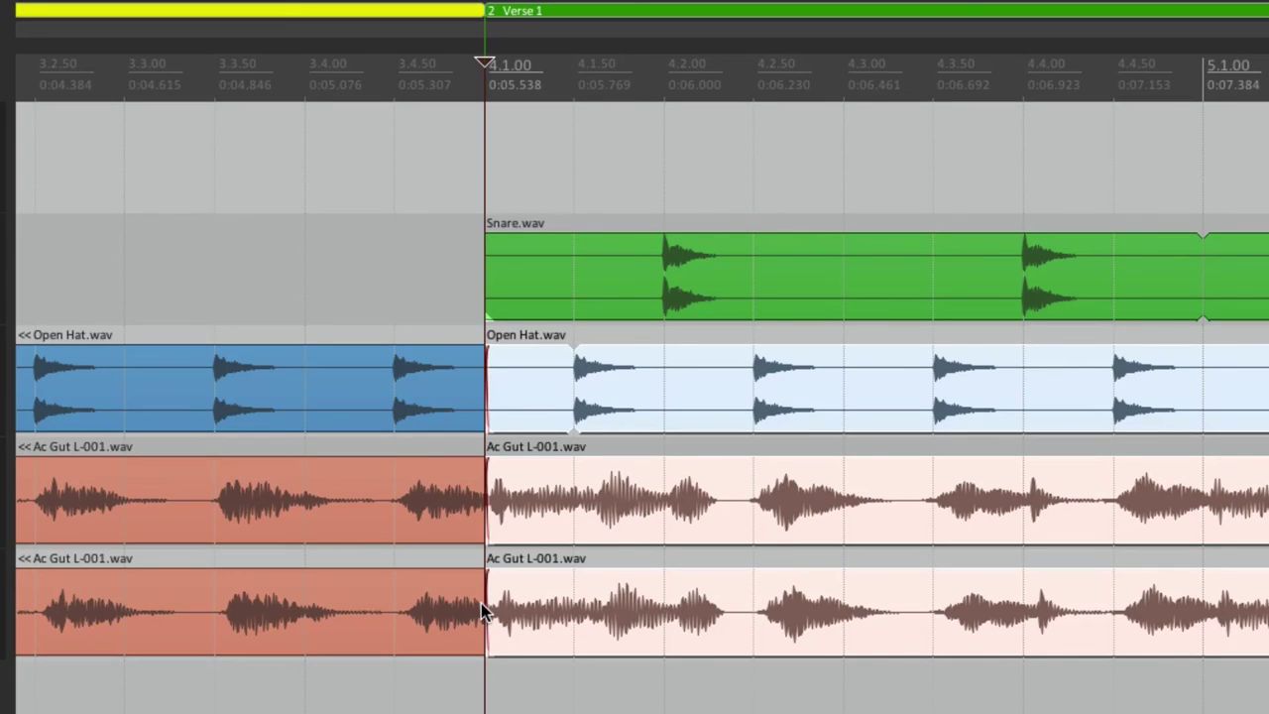
Try moving the first Snare item to start at 6.1.00 and bring it back to 4.1.00.
scroll(516, 575, down, 5)
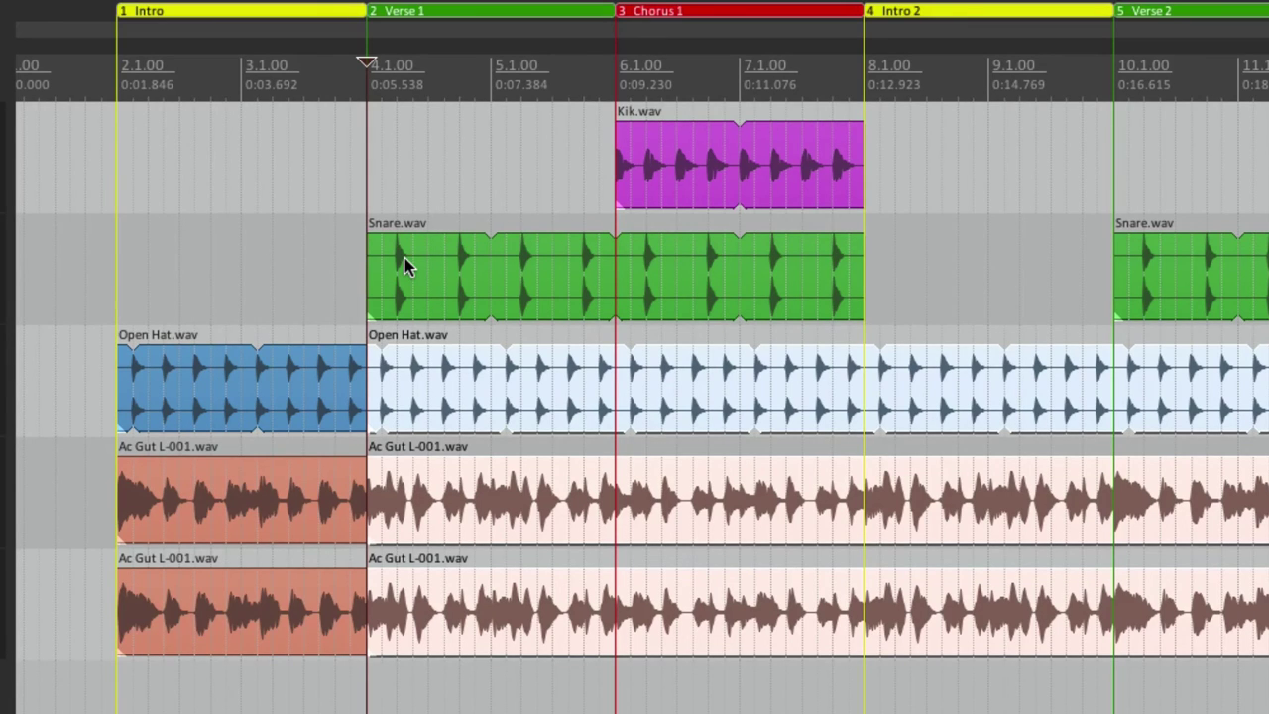
drag(459, 252, 704, 244)
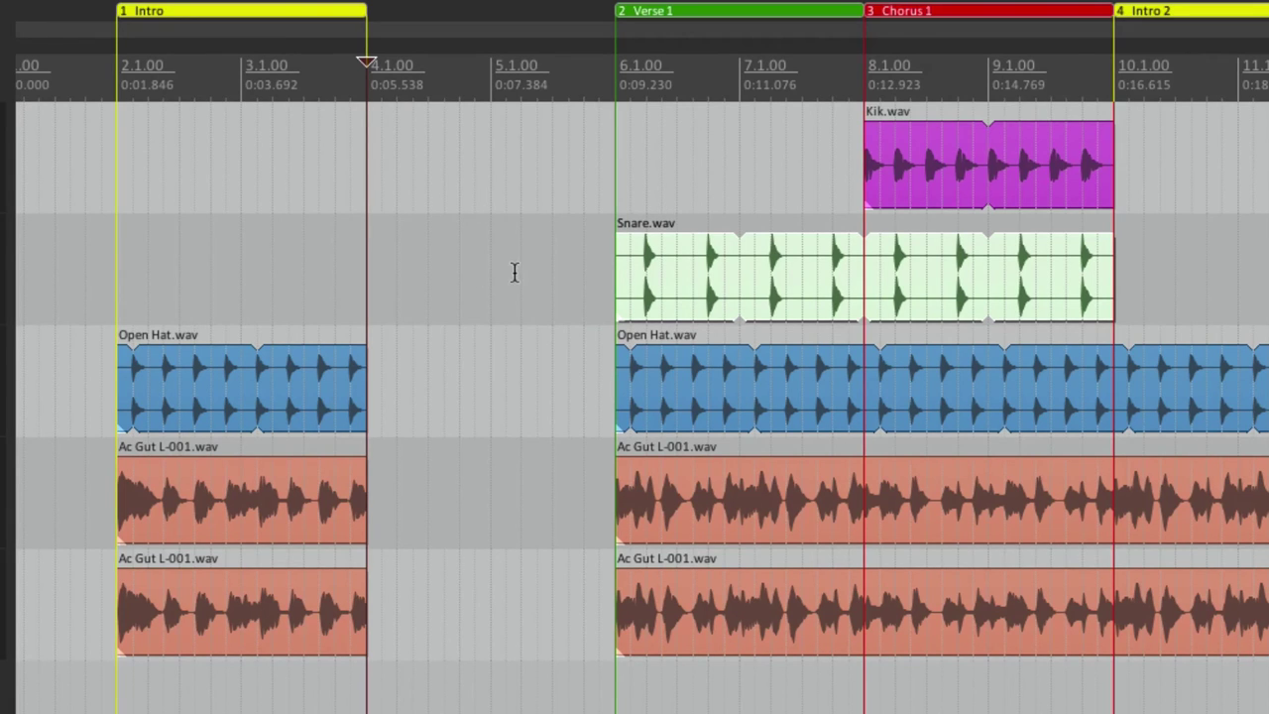
drag(654, 283, 397, 302)
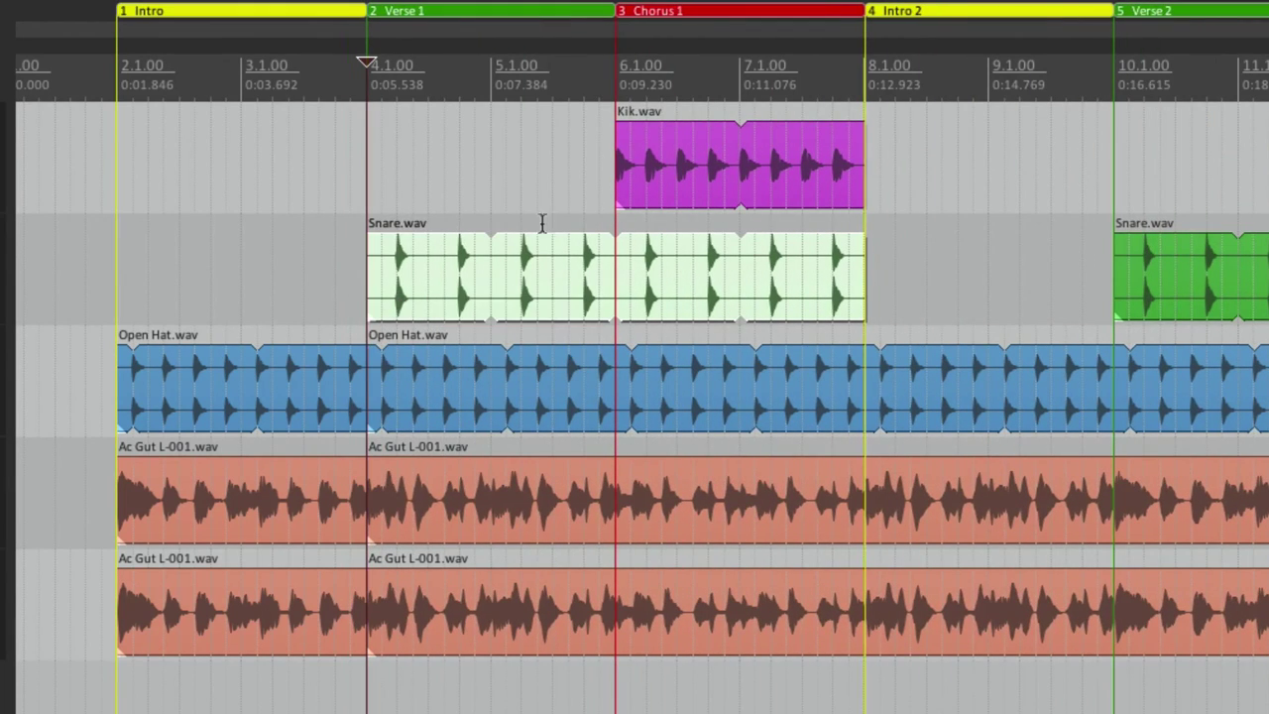
Split the Snare, Open Hat and both Ac Gut L-001 items at 6.1.00, the start of Chorus 1.
click(616, 274)
click(615, 387)
shift+click(613, 486)
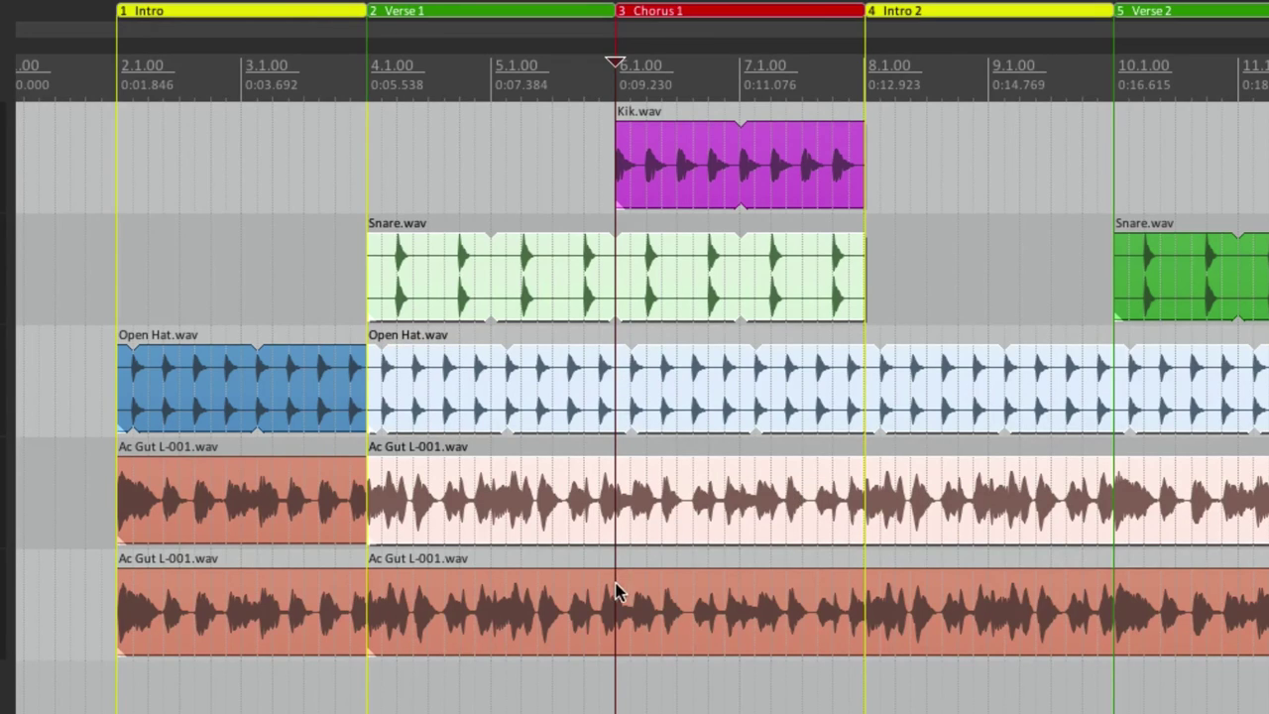
shift+click(614, 589)
key(ctrl+e)
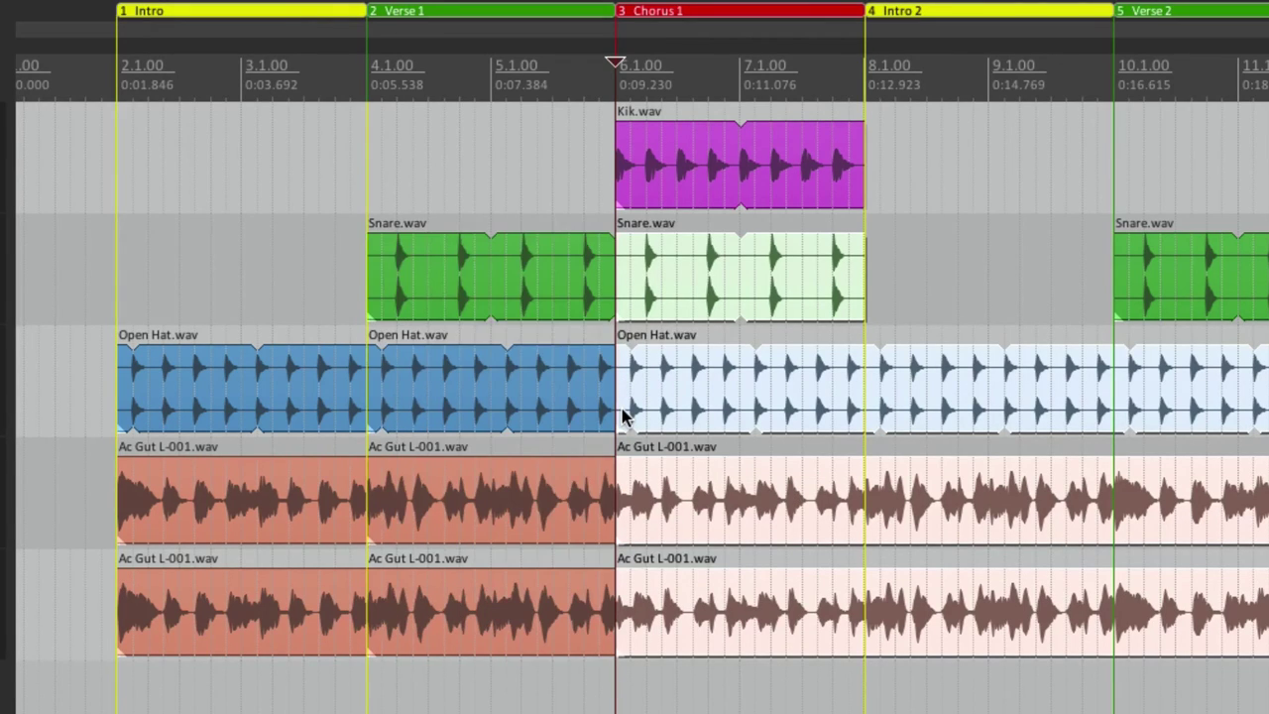
Nudge the Snare item in Chorus 1, and move the Intro's Ac Gut L-001 item on the lowest track to start at 3.1.00.
drag(662, 260, 663, 297)
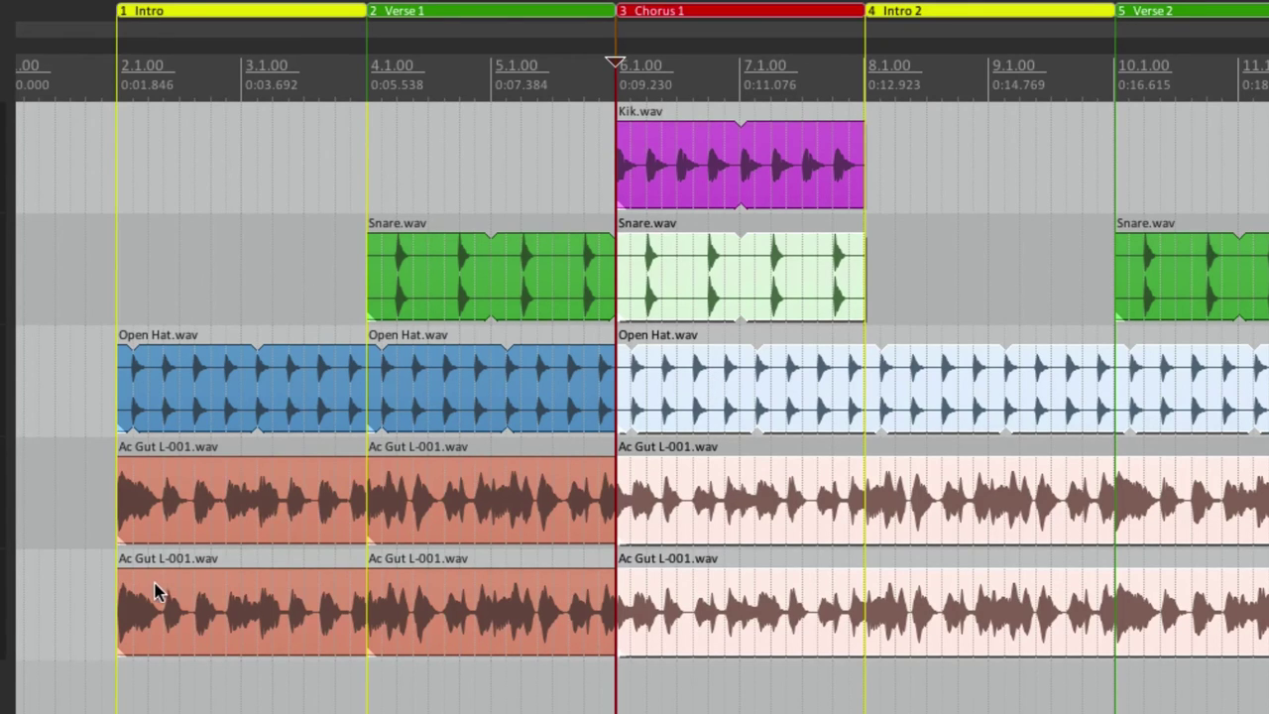
drag(166, 587, 293, 583)
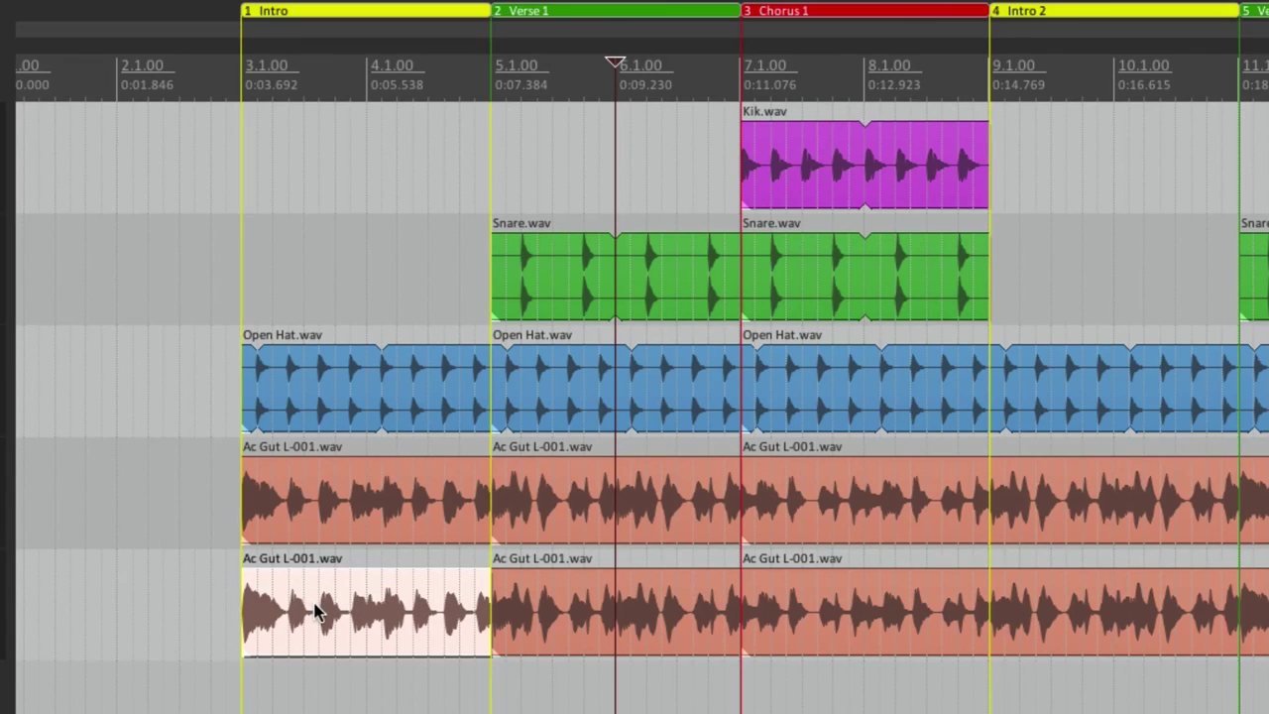